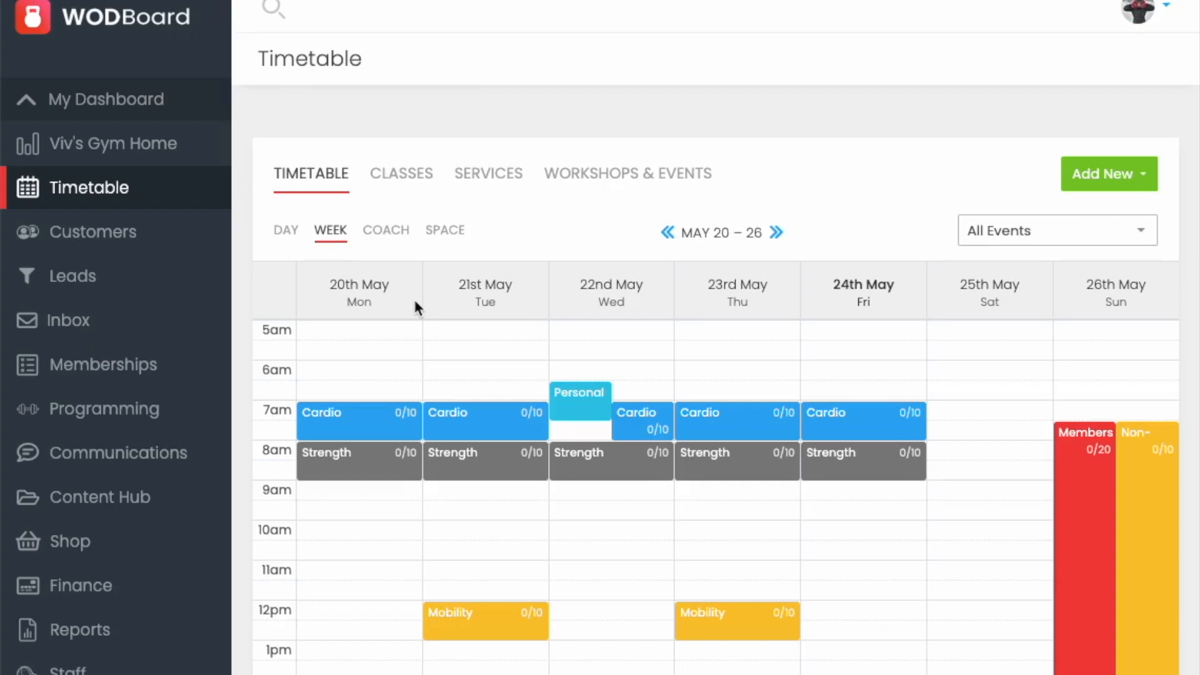
- Open the gym's location from the business details settings, review its details and spaces, and save it
scroll(195, 472, down, 5)
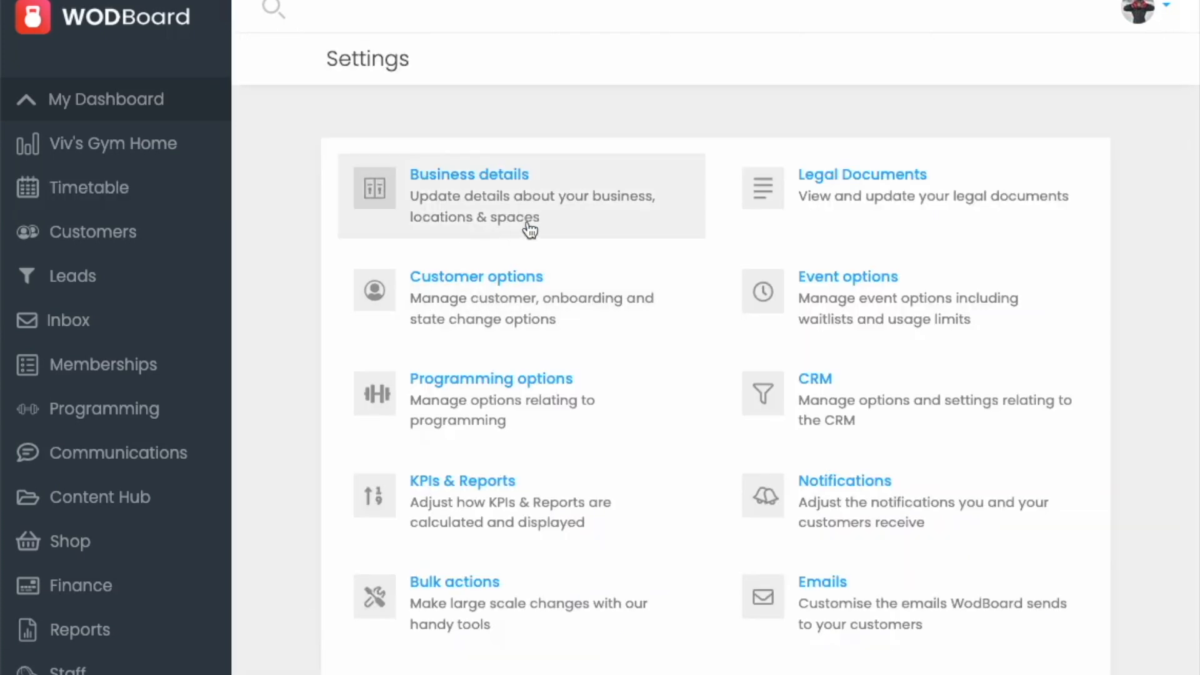
click(560, 213)
scroll(627, 340, down, 10)
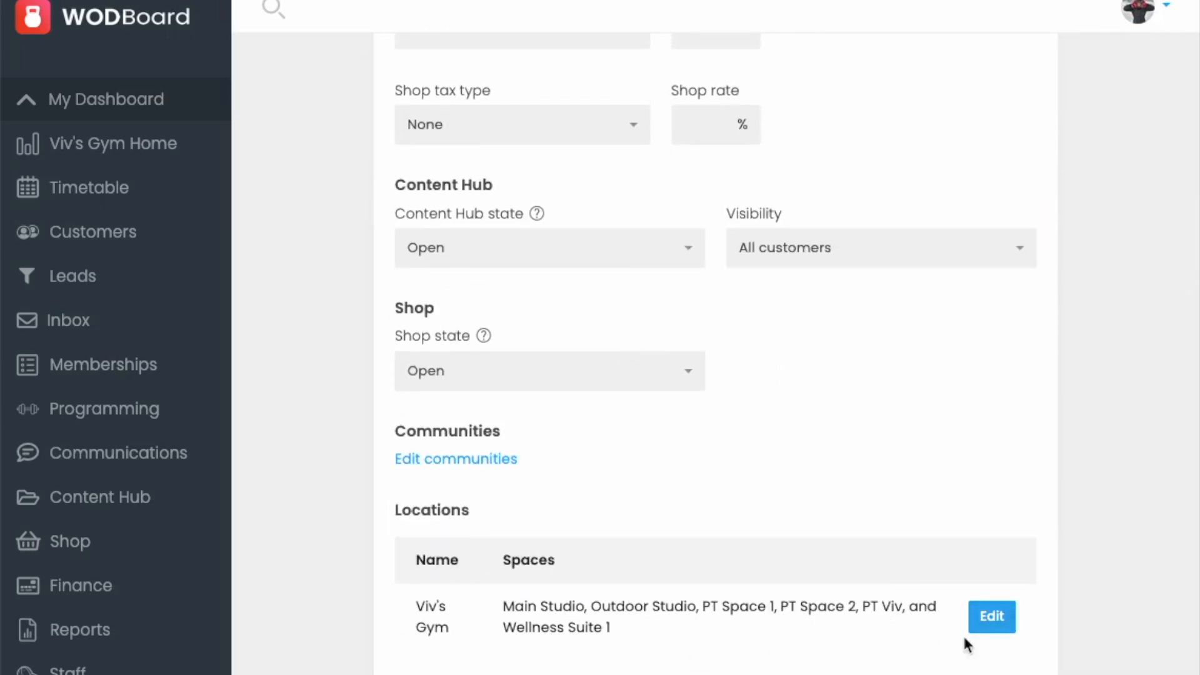
click(999, 632)
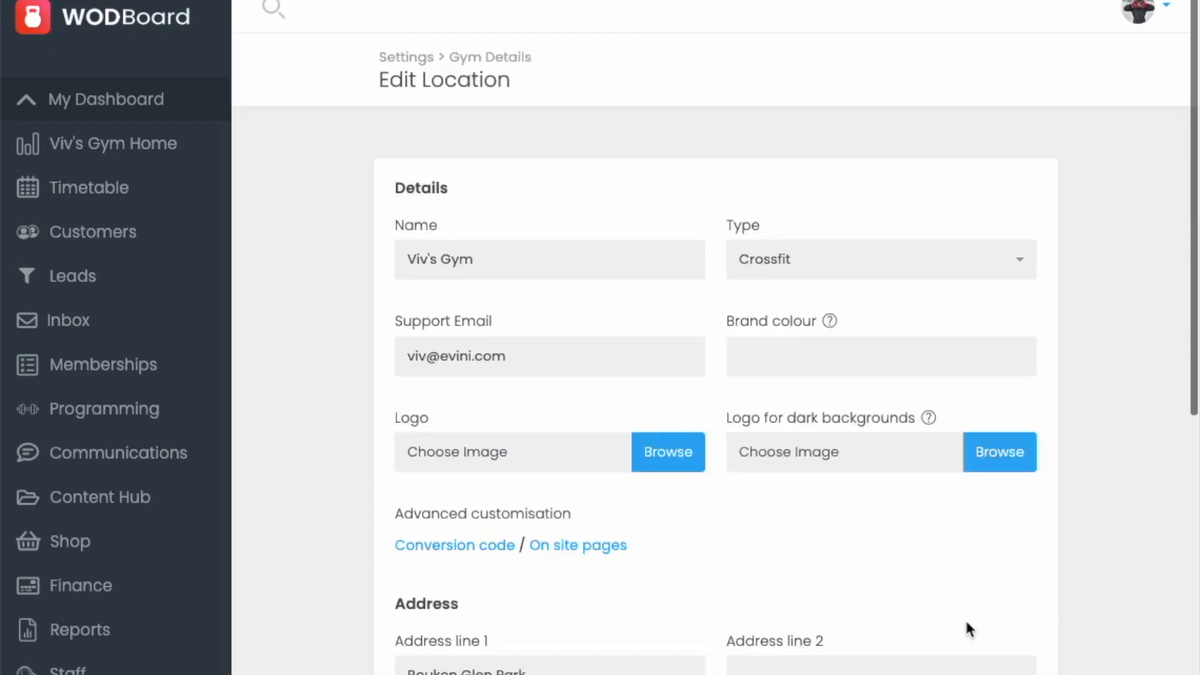
scroll(883, 537, down, 10)
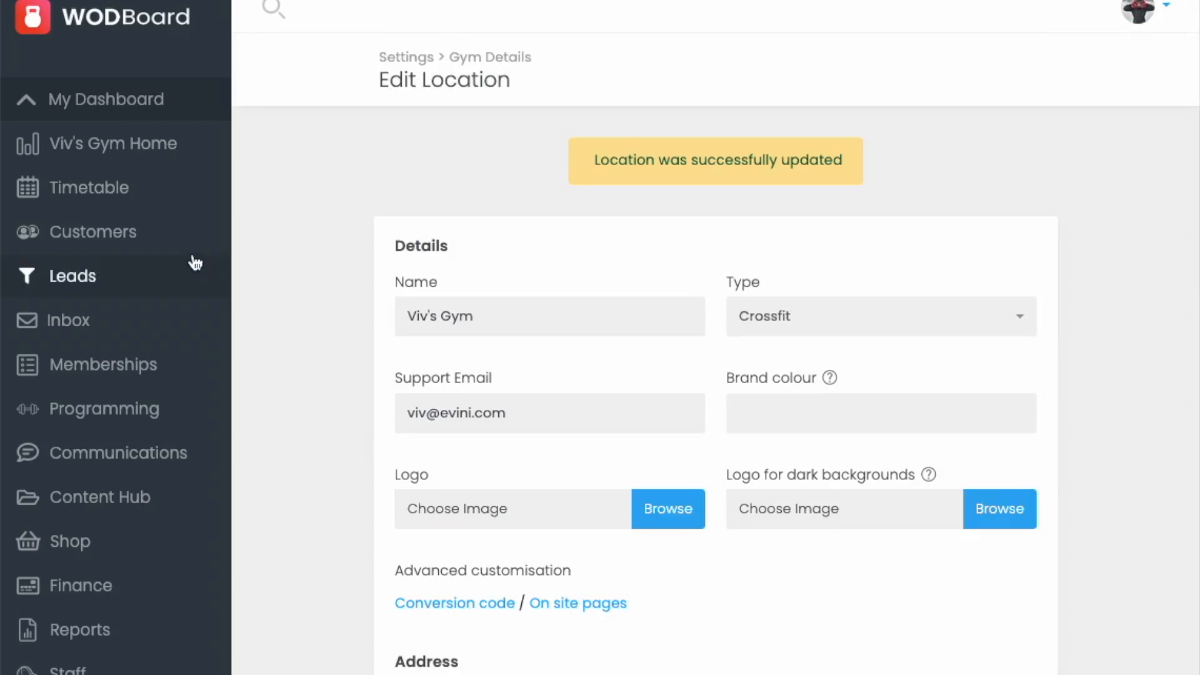
- Open the Personal Training service for editing from the timetable's services
click(147, 191)
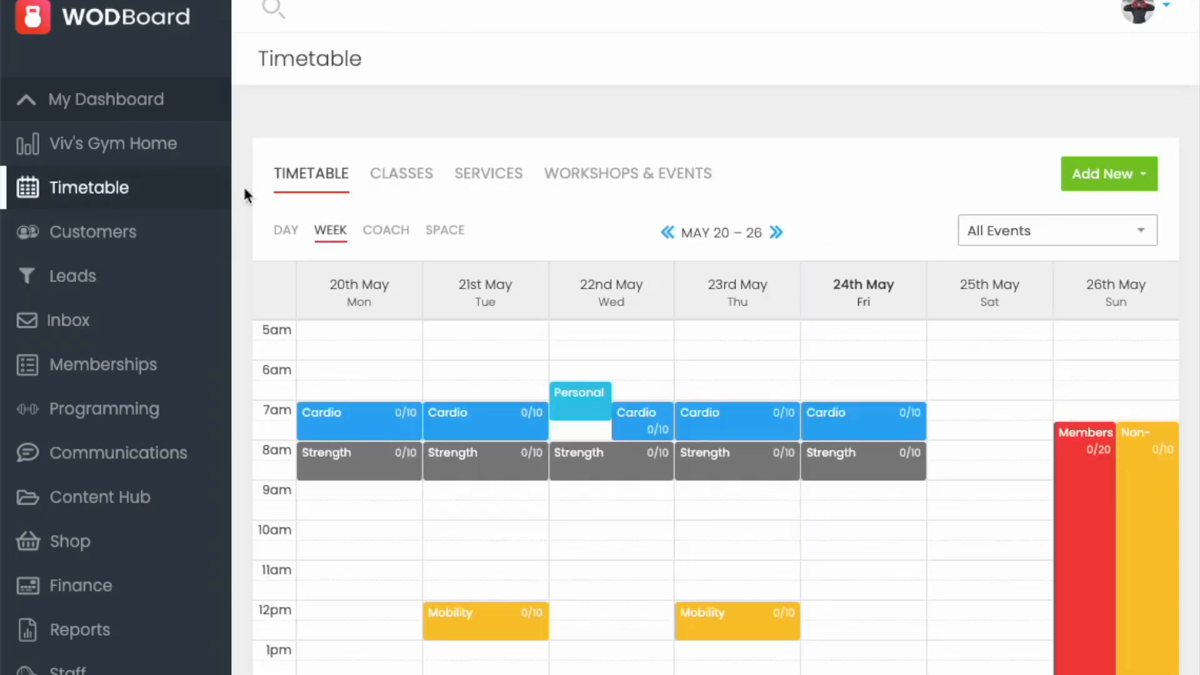
click(492, 182)
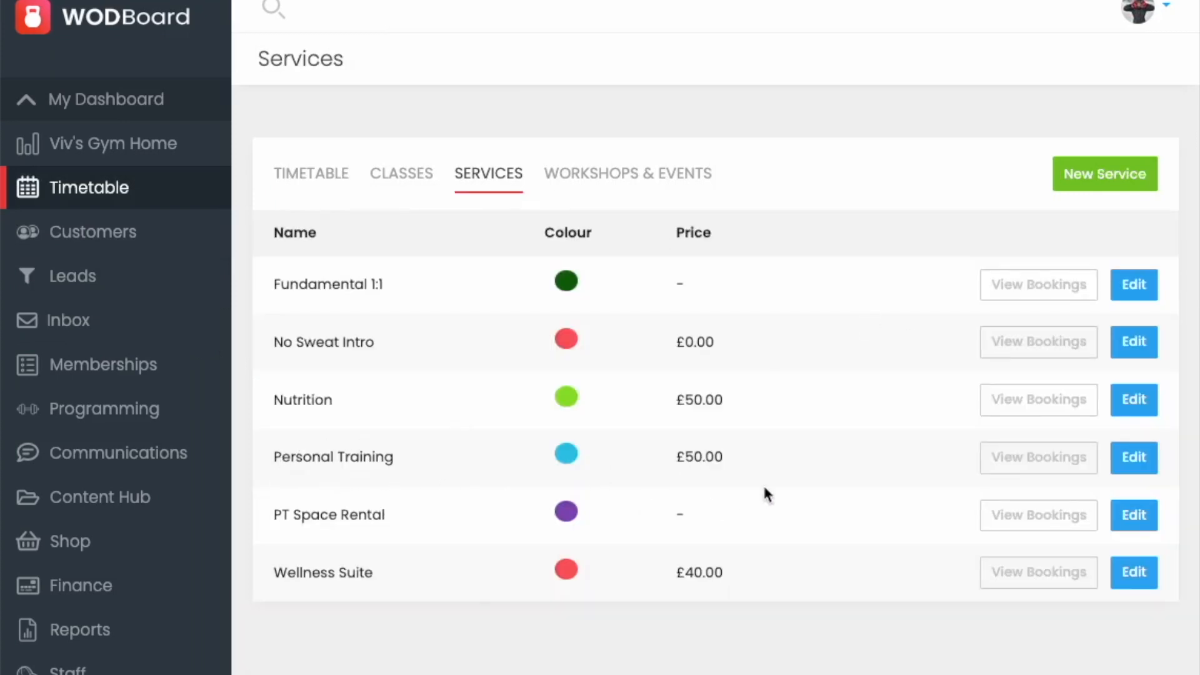
click(1134, 457)
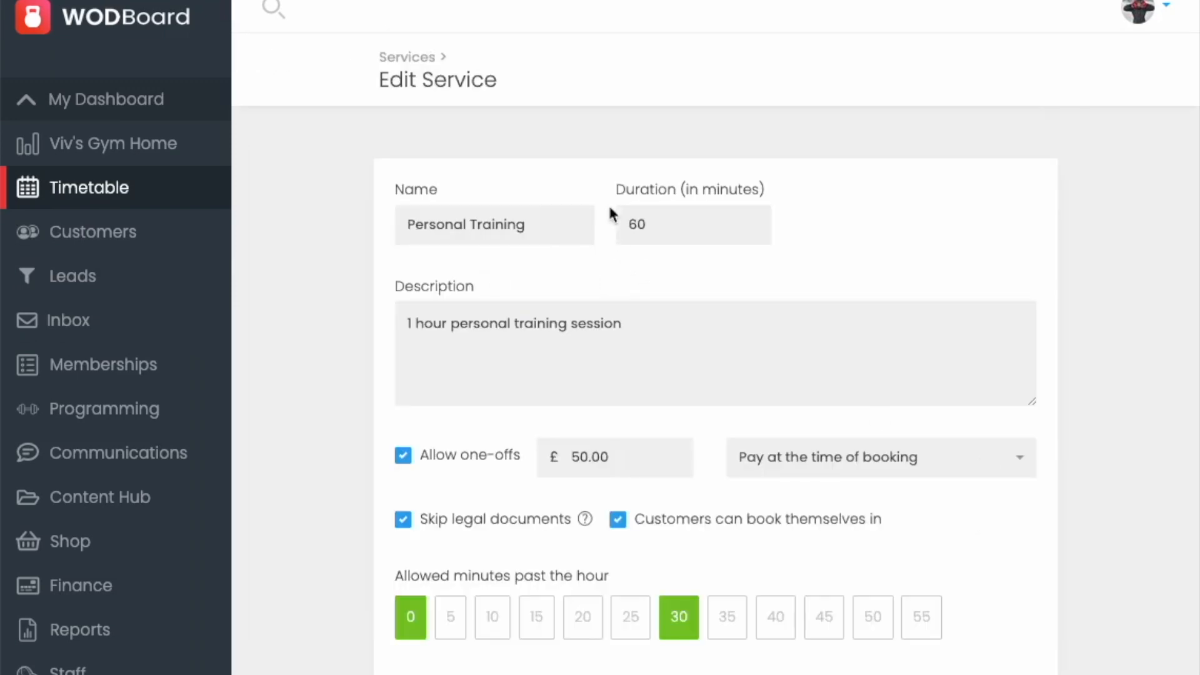
- Set one-off payment to Pay at the time of booking and allow start times at 0 and 30 minutes past the hour
scroll(639, 347, down, 3)
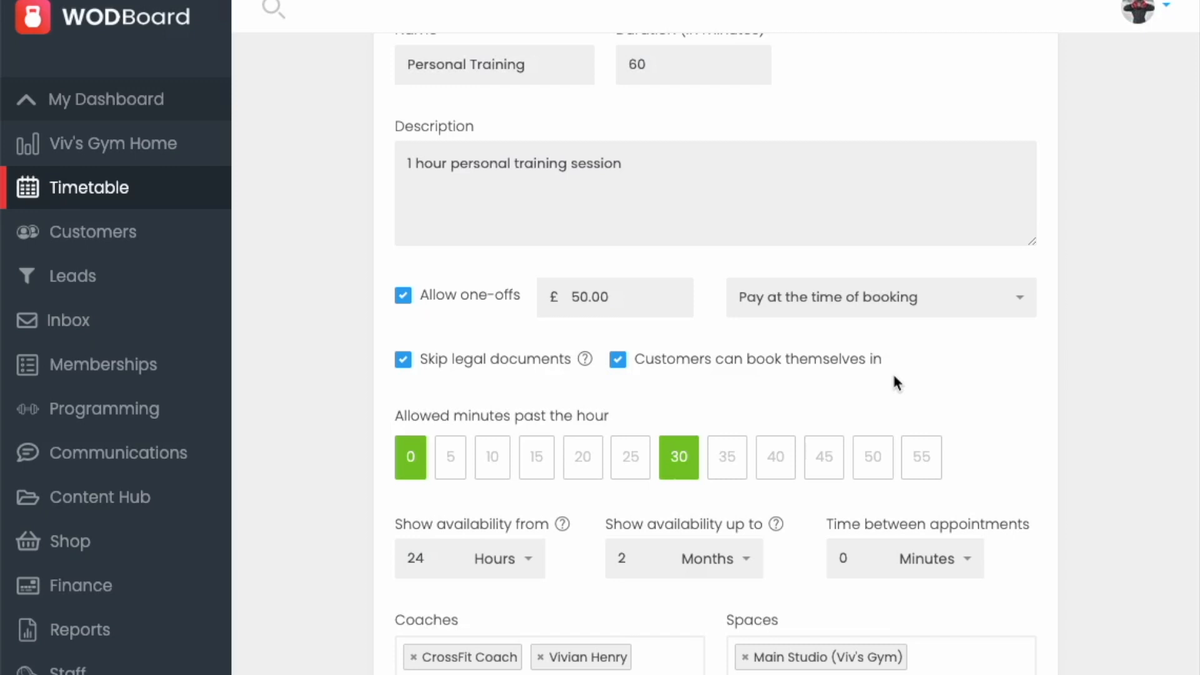
click(934, 308)
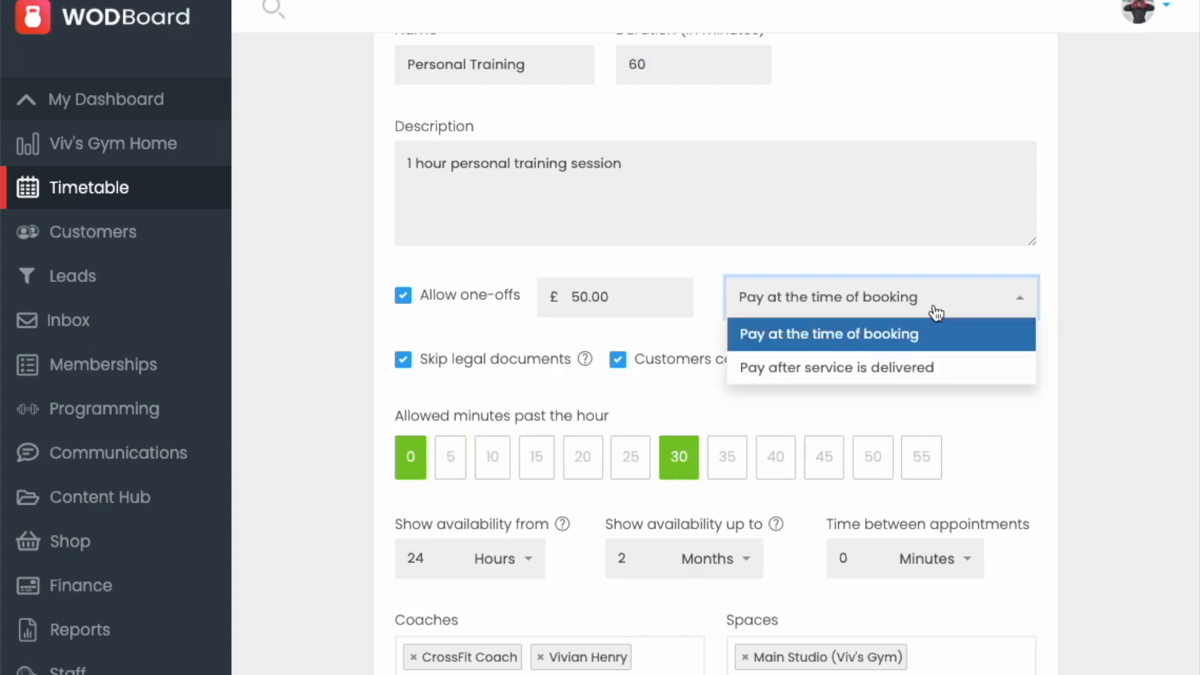
click(907, 335)
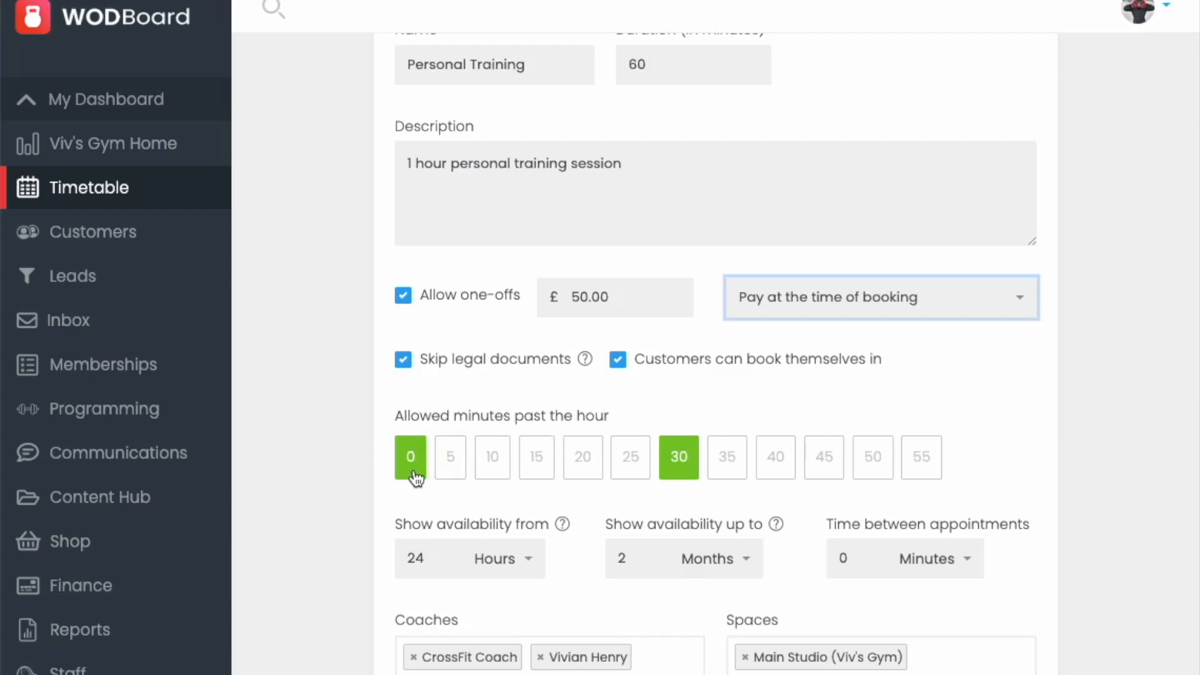
click(679, 456)
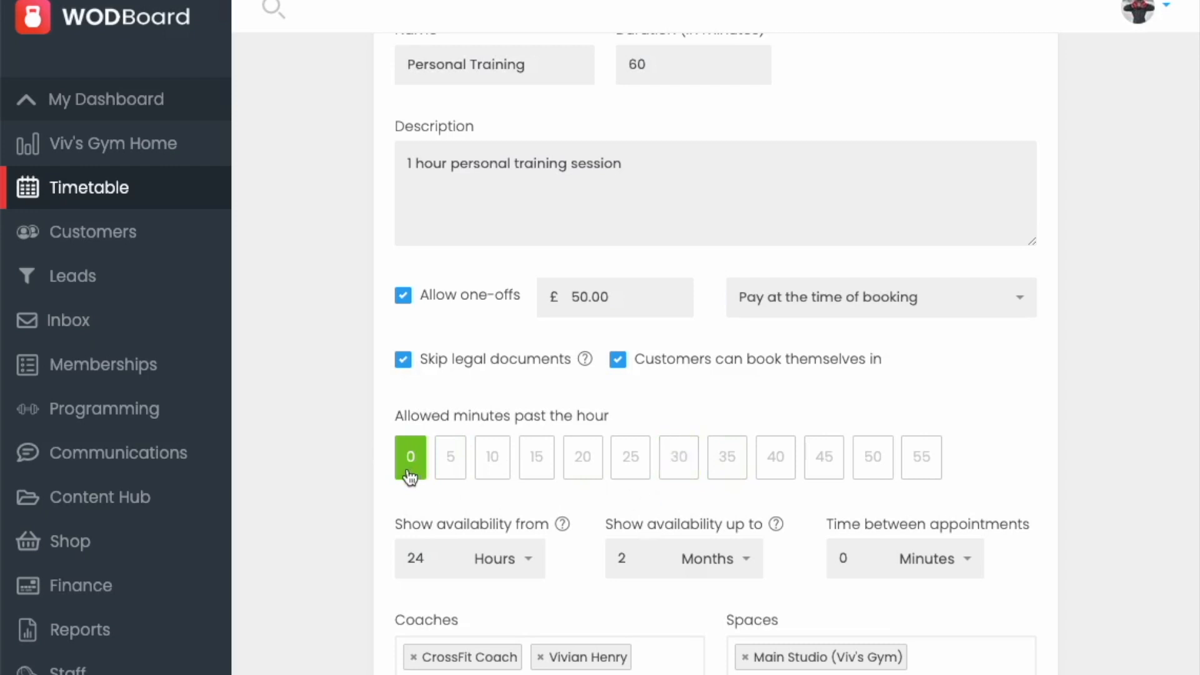
click(680, 472)
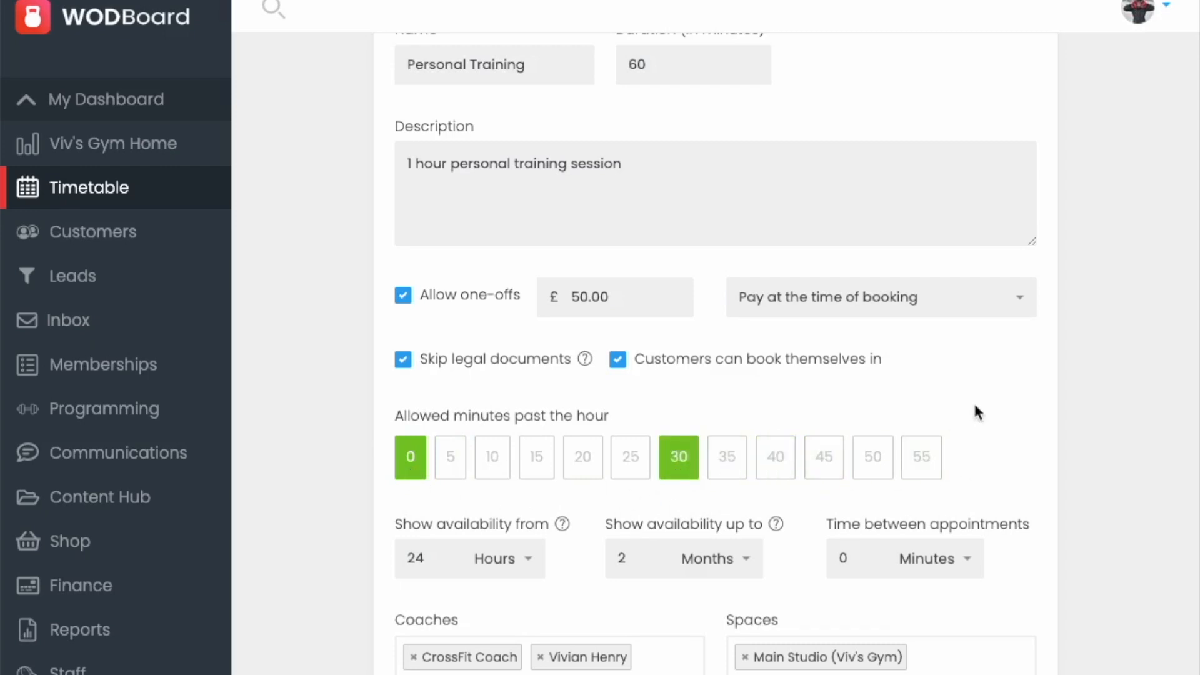
- Review the service's availability window, coaches and spaces, and search the categories for "plan" without changing the category
scroll(976, 412, down, 3)
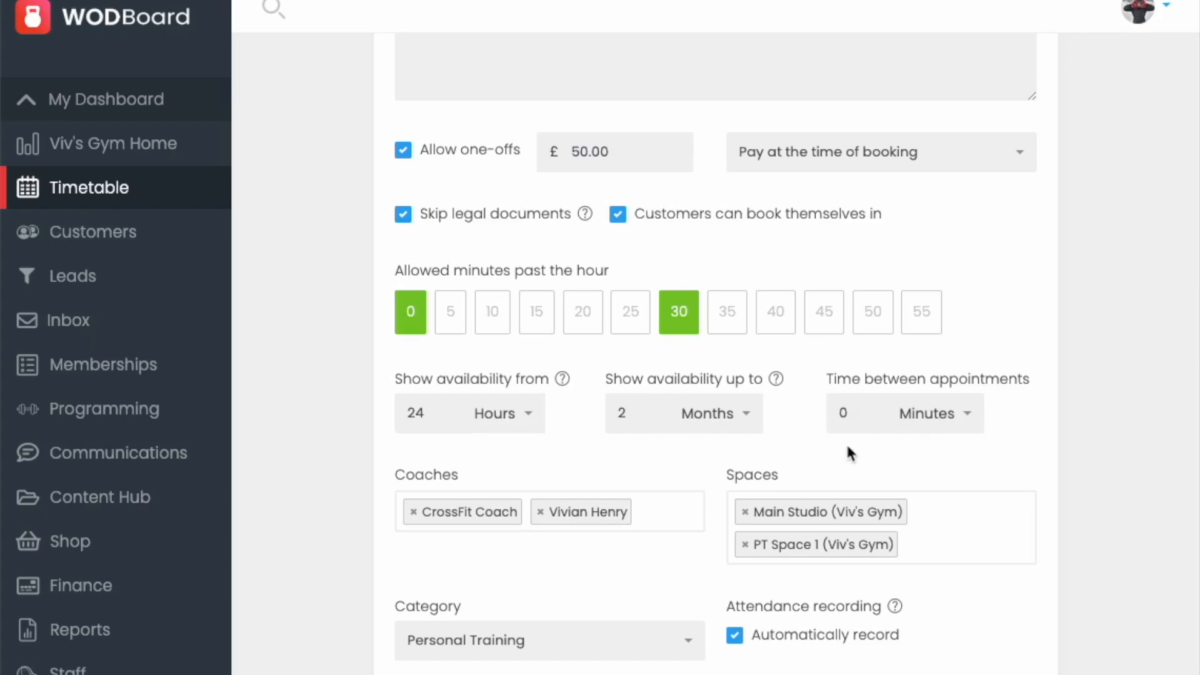
scroll(847, 448, down, 2)
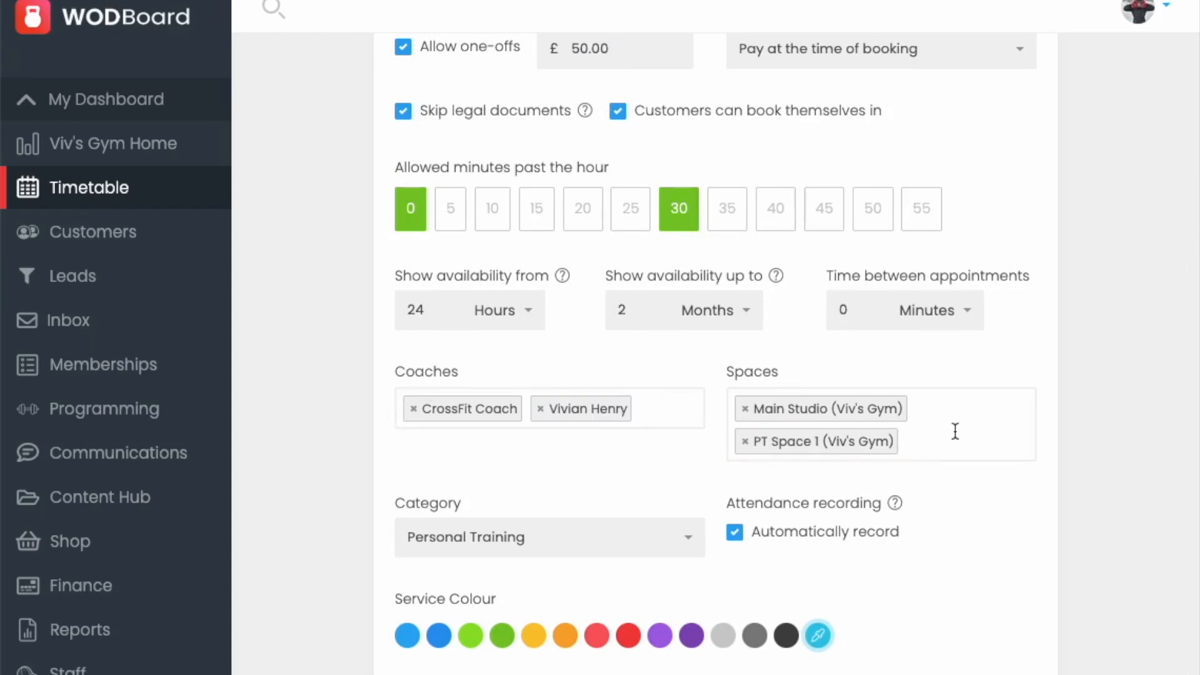
scroll(628, 459, down, 1)
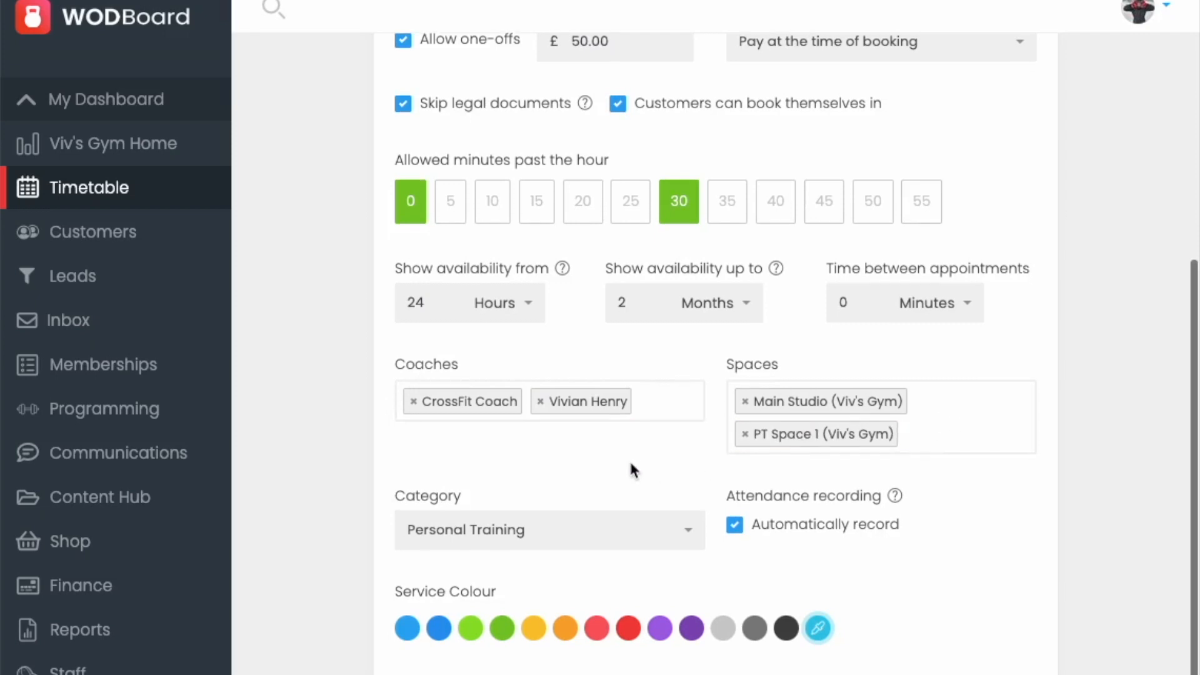
click(677, 540)
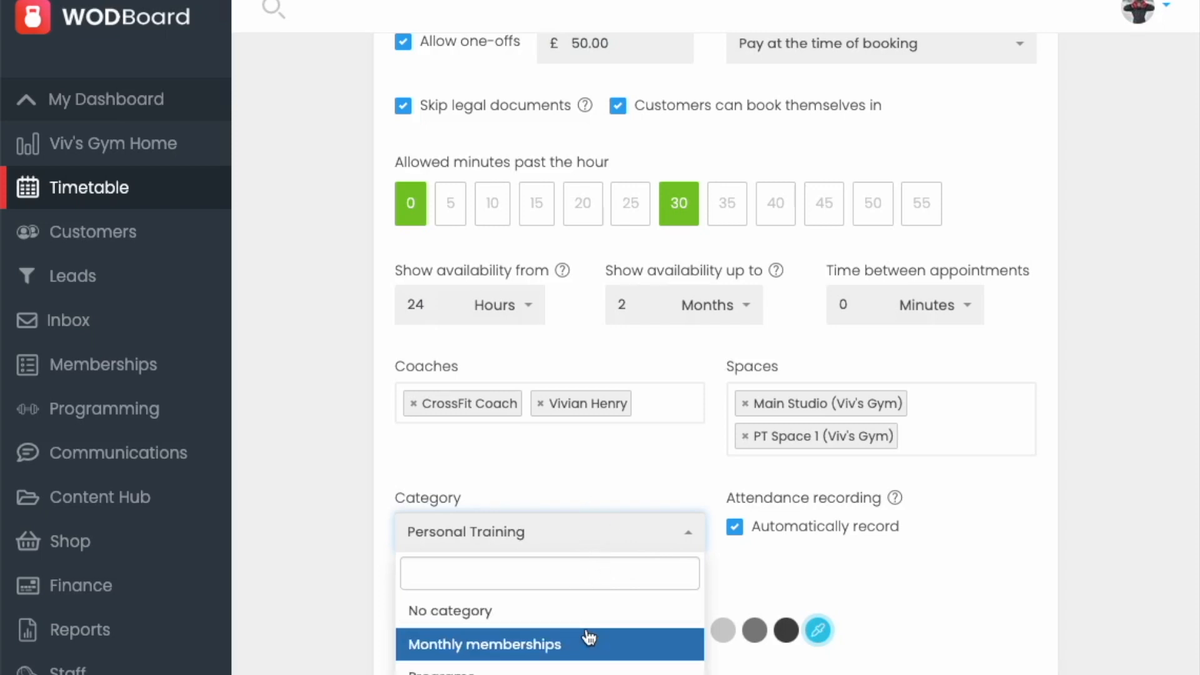
text(plan)
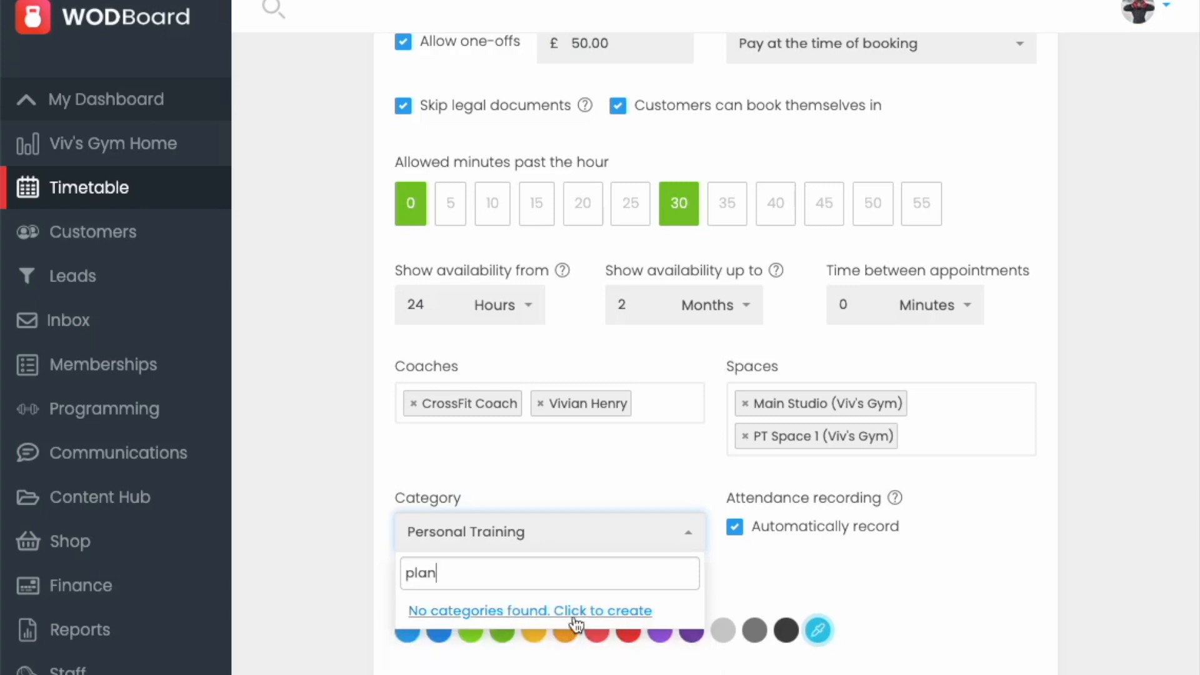
click(735, 563)
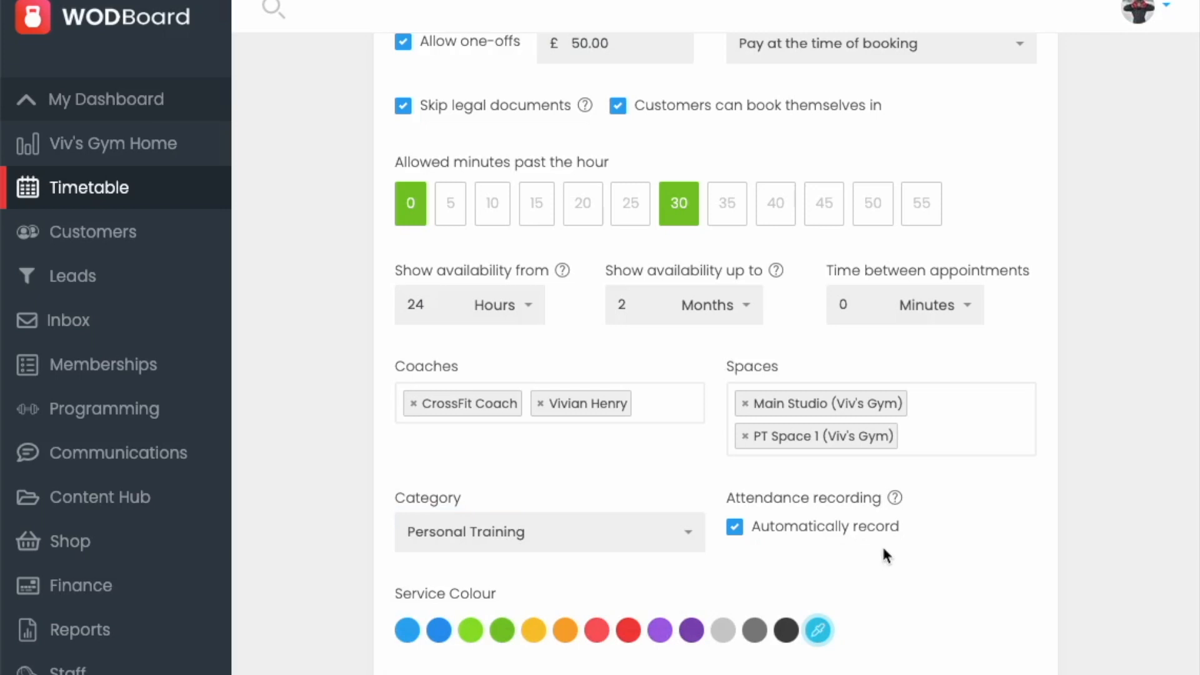
- Leave attendance recording set to Automatically record and save the Personal Training service
click(734, 527)
click(740, 532)
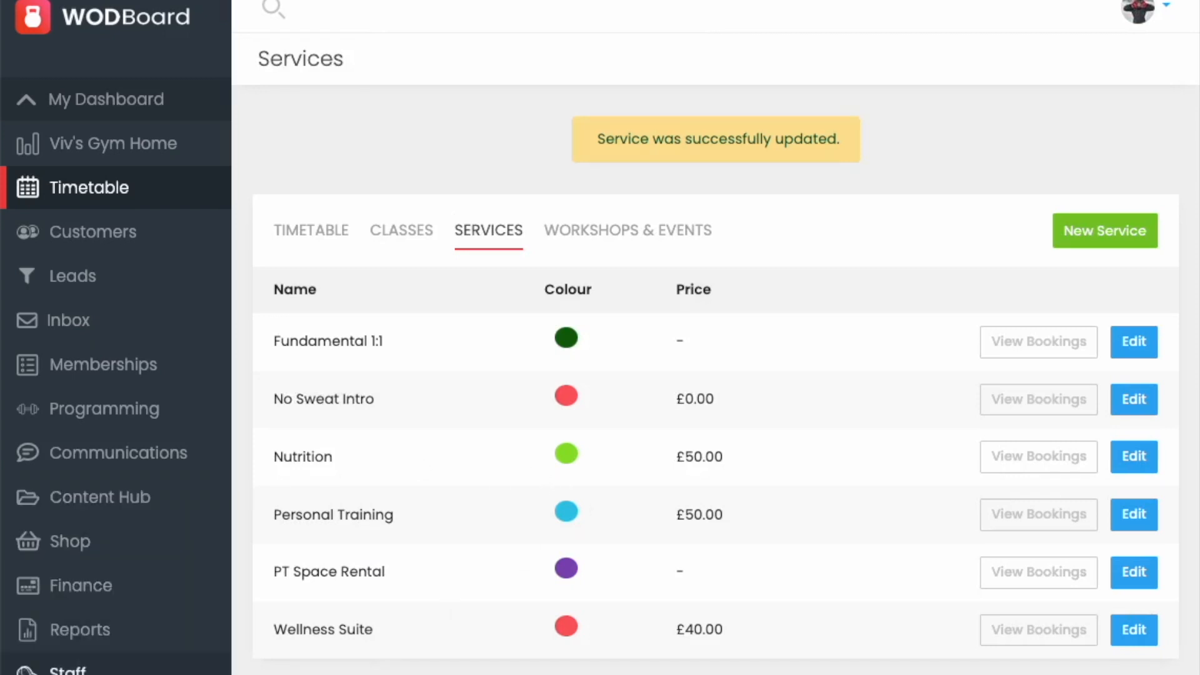
- Open the admin staff member's profile and assign all services to them
click(68, 670)
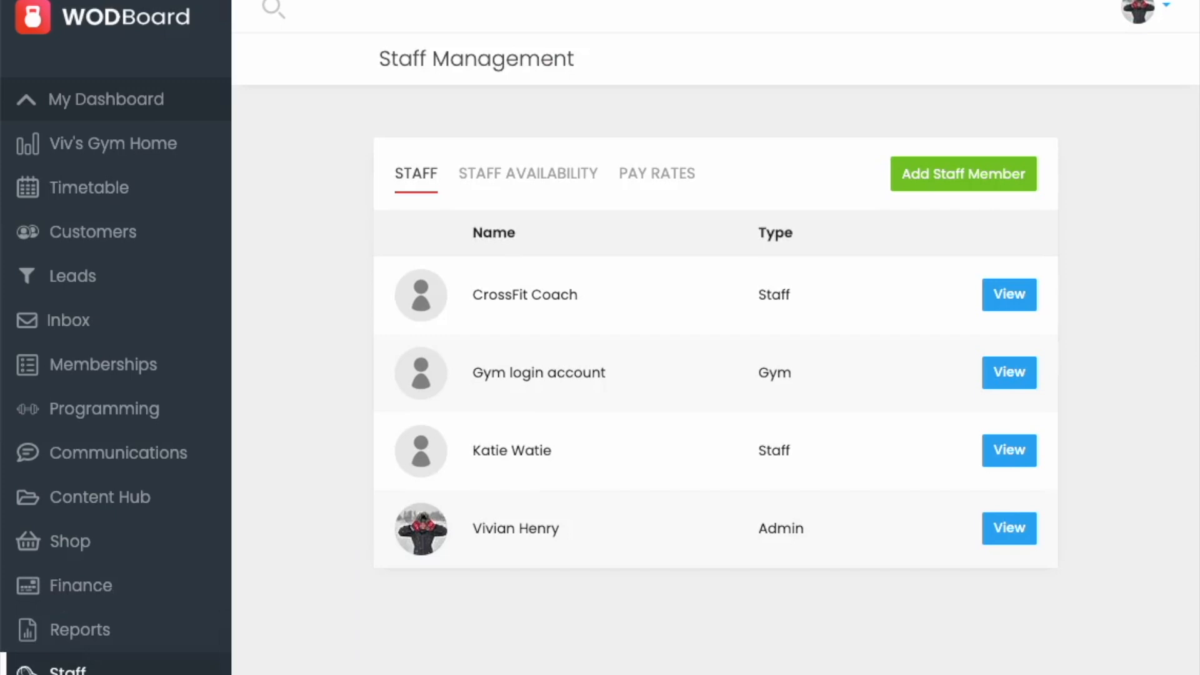
click(1018, 529)
scroll(854, 493, down, 4)
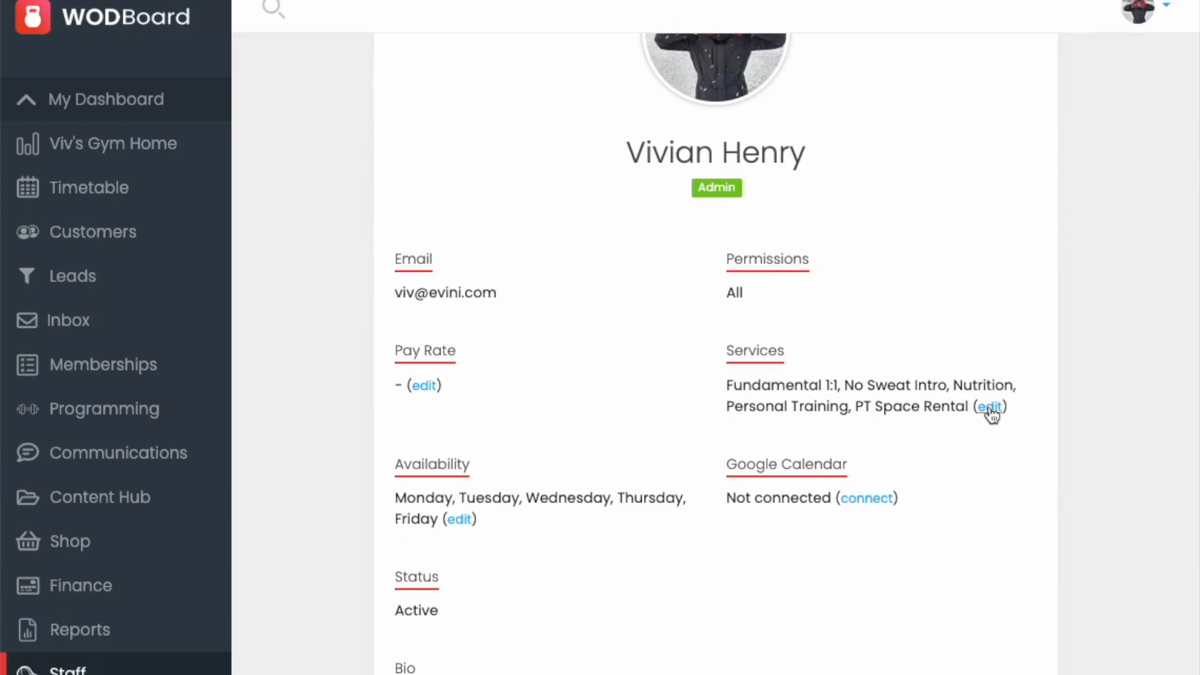
click(990, 407)
click(367, 242)
click(804, 326)
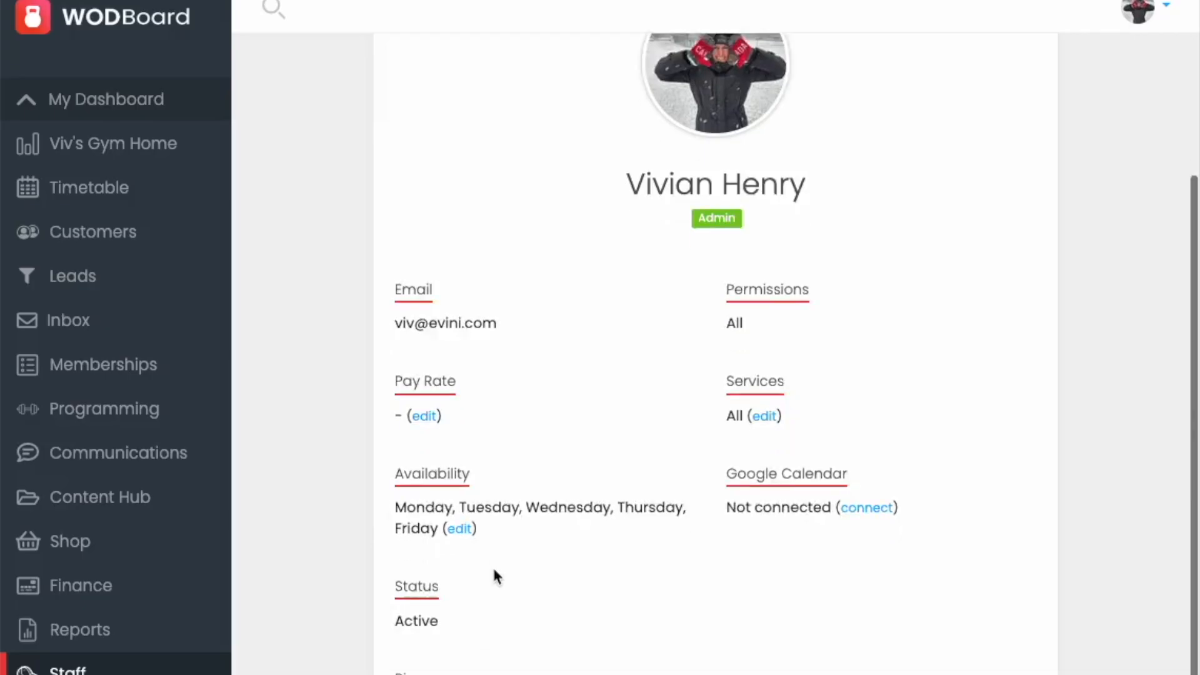
- Save the admin's Monday availability as 7:00 to 12:00 with changes effective from 24/05/2024
scroll(493, 575, down, 1)
click(461, 474)
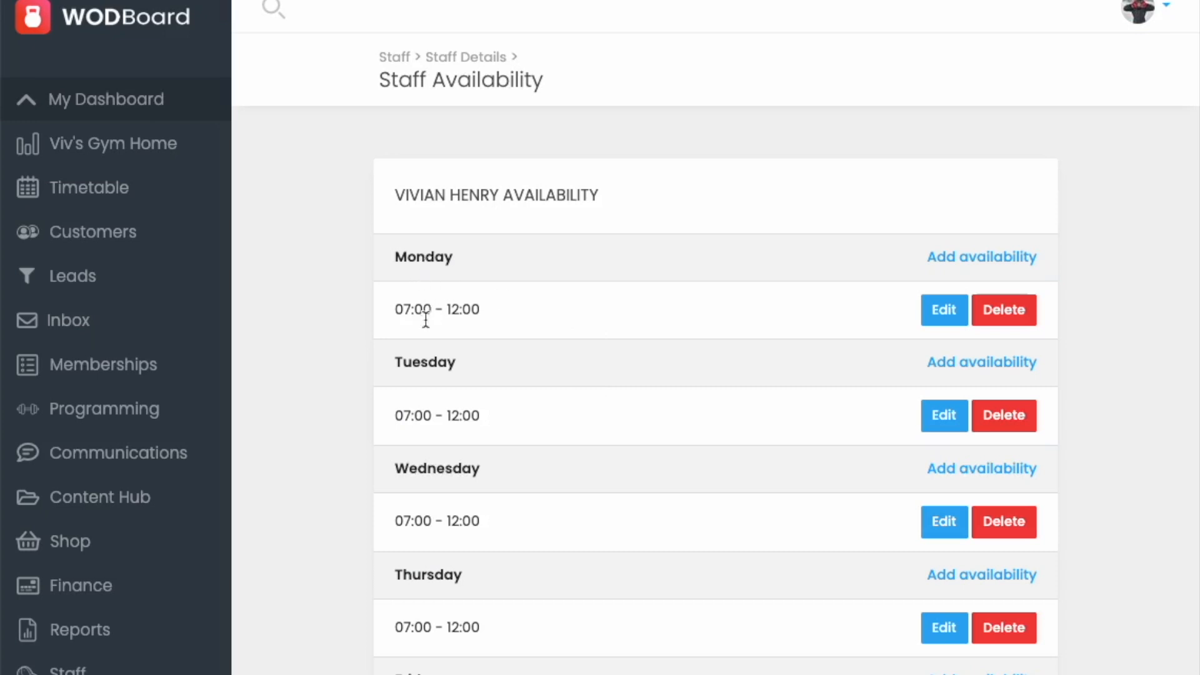
scroll(1003, 362, down, 2)
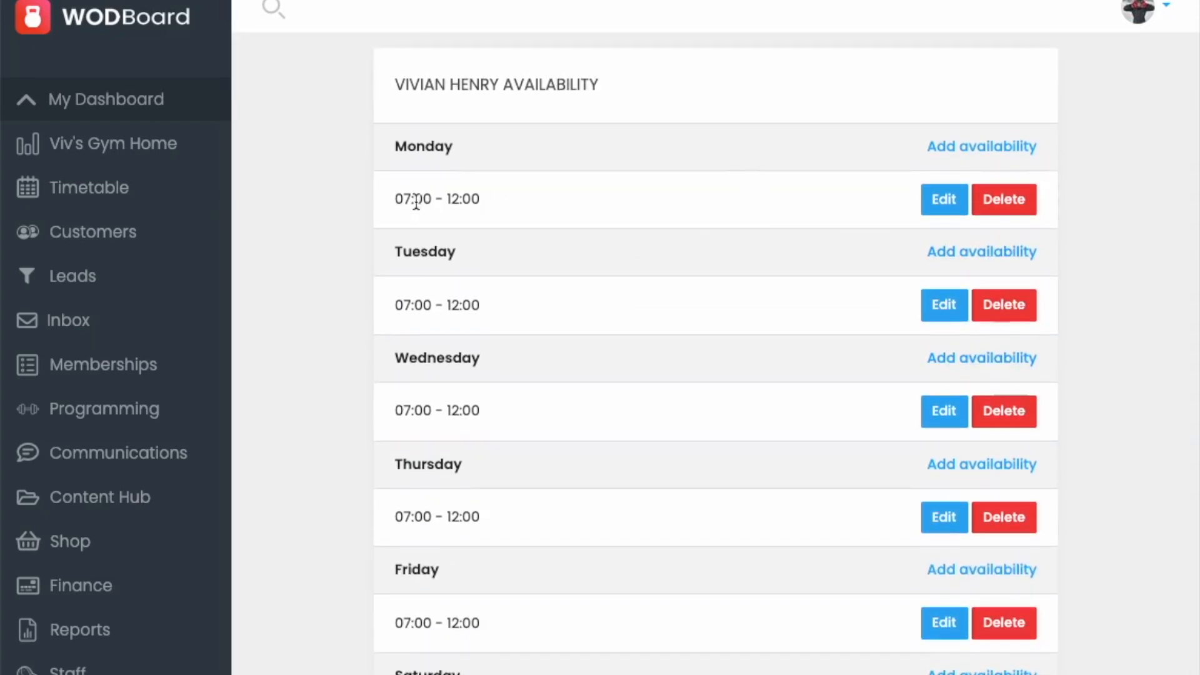
click(945, 204)
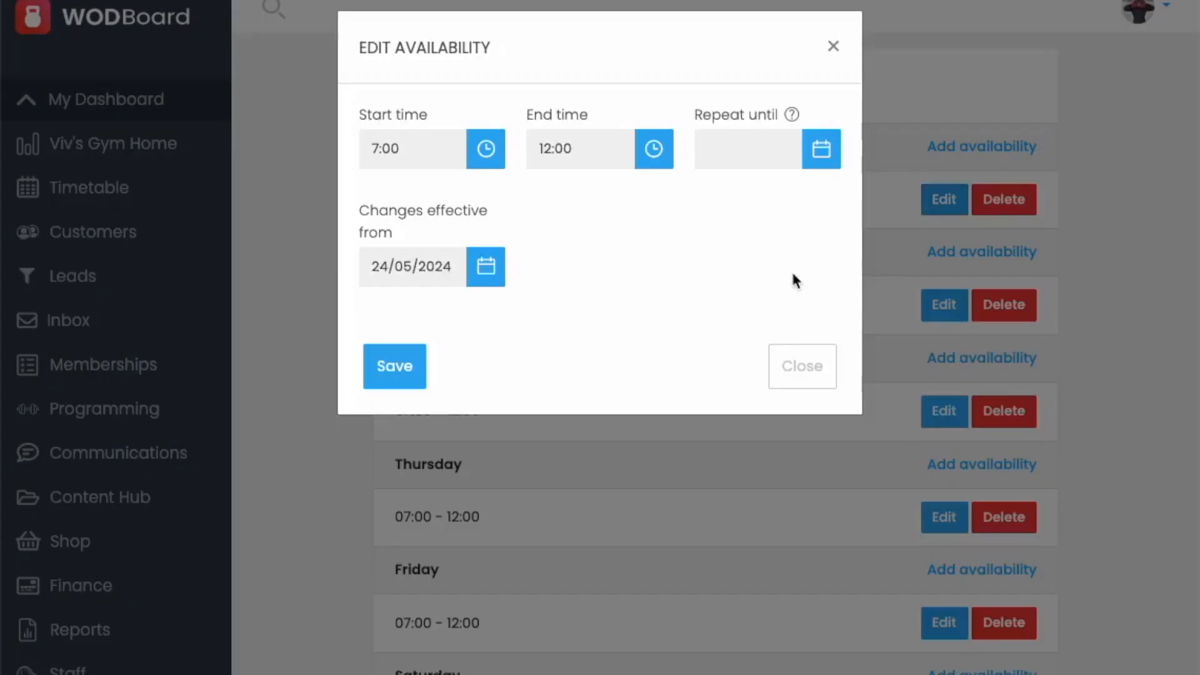
click(396, 378)
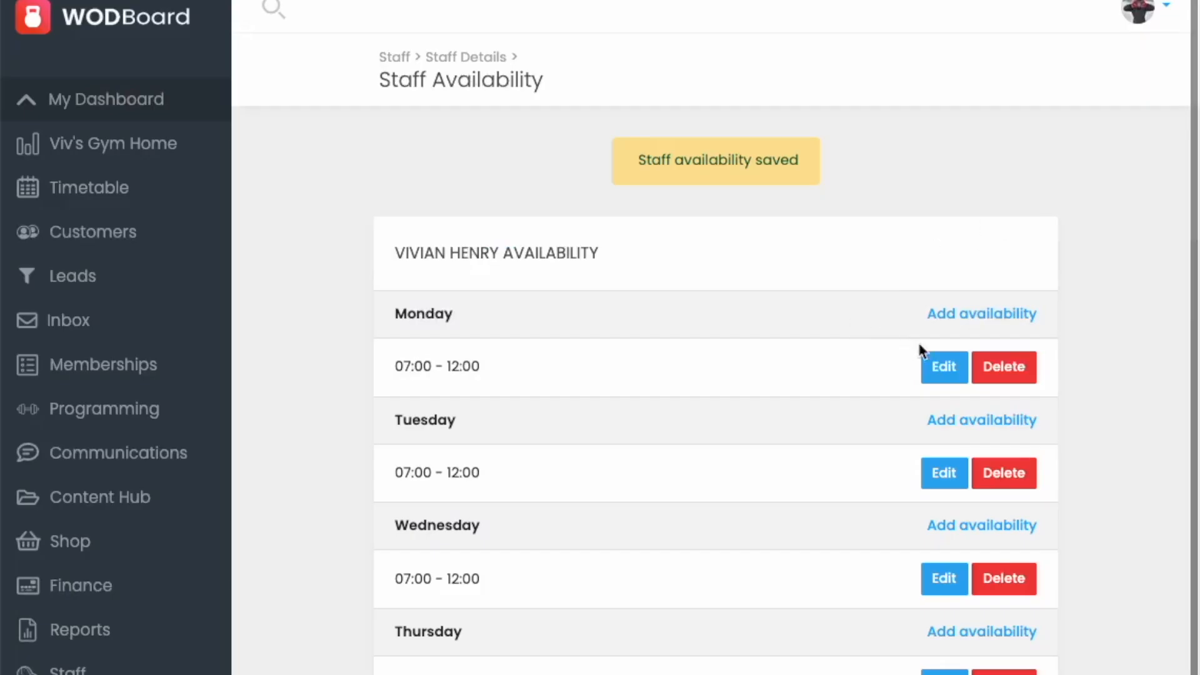
- View the new availability form for Monday, close it without adding a slot, and review the weekly availability
click(960, 317)
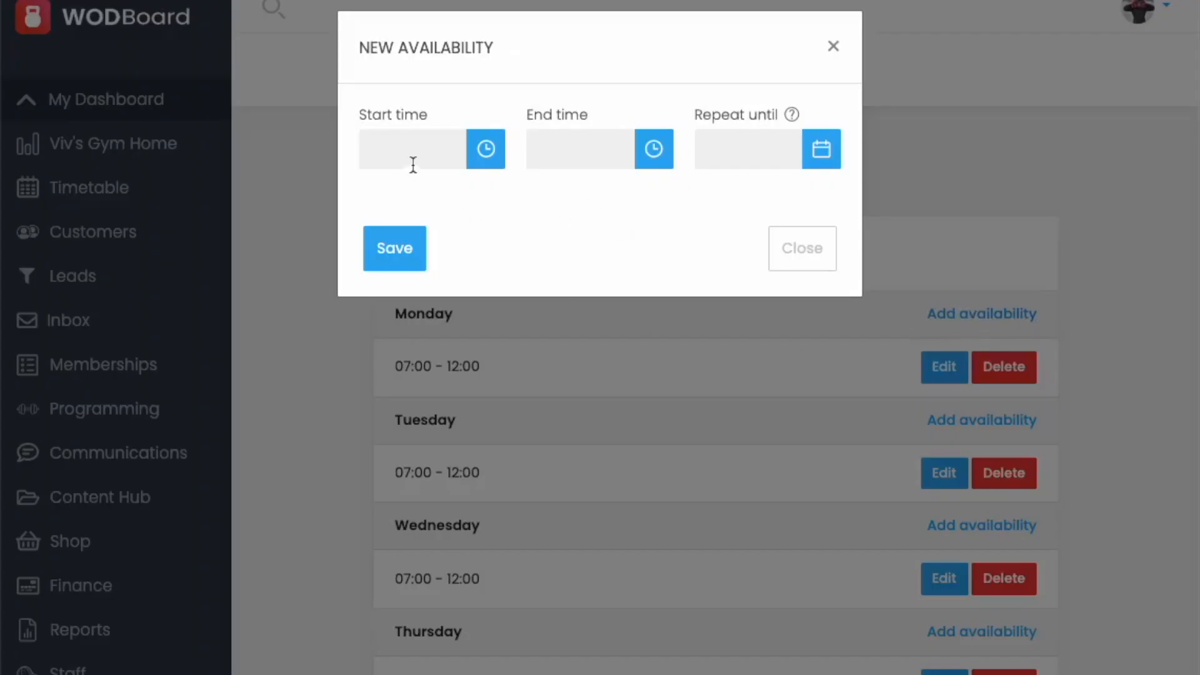
click(835, 47)
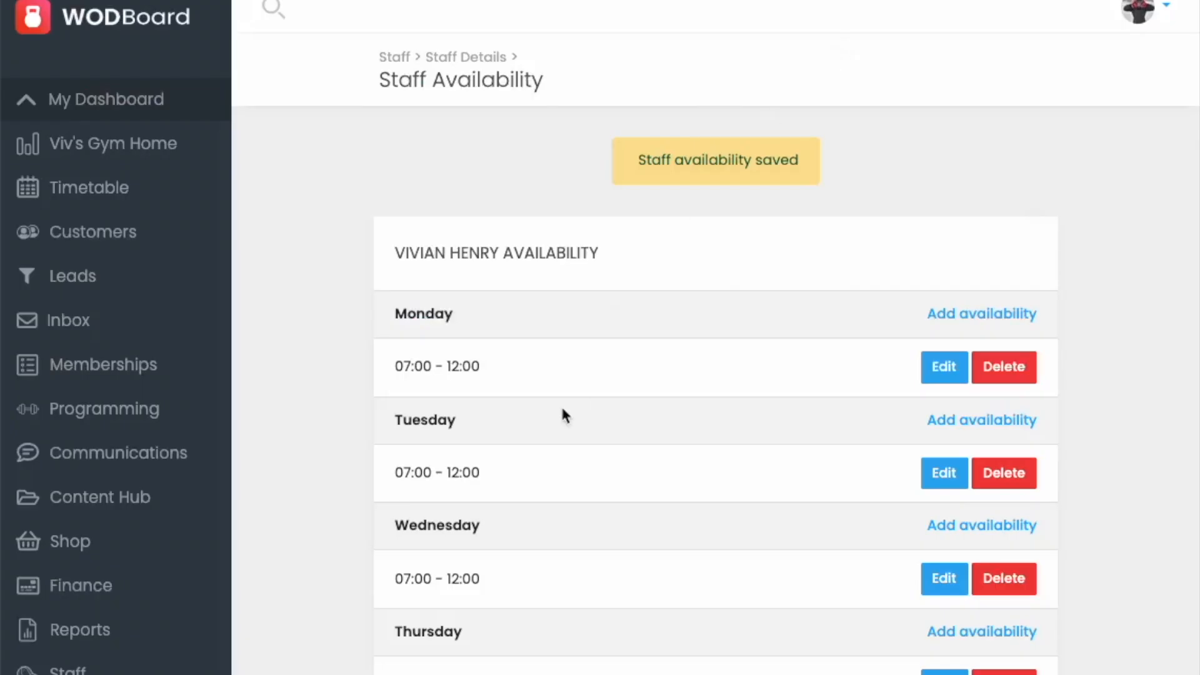
scroll(560, 404, down, 3)
scroll(561, 404, up, 3)
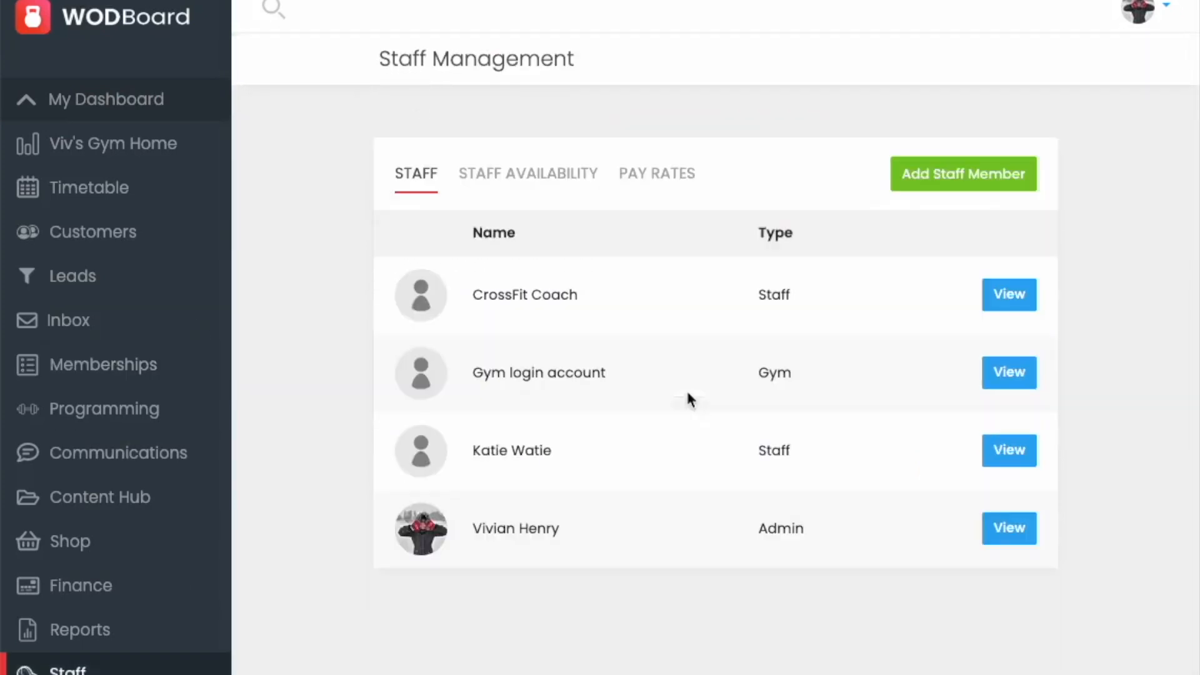
- View the weekly staff availability calendar and inspect the admin's 21 May shift without changing it
click(552, 175)
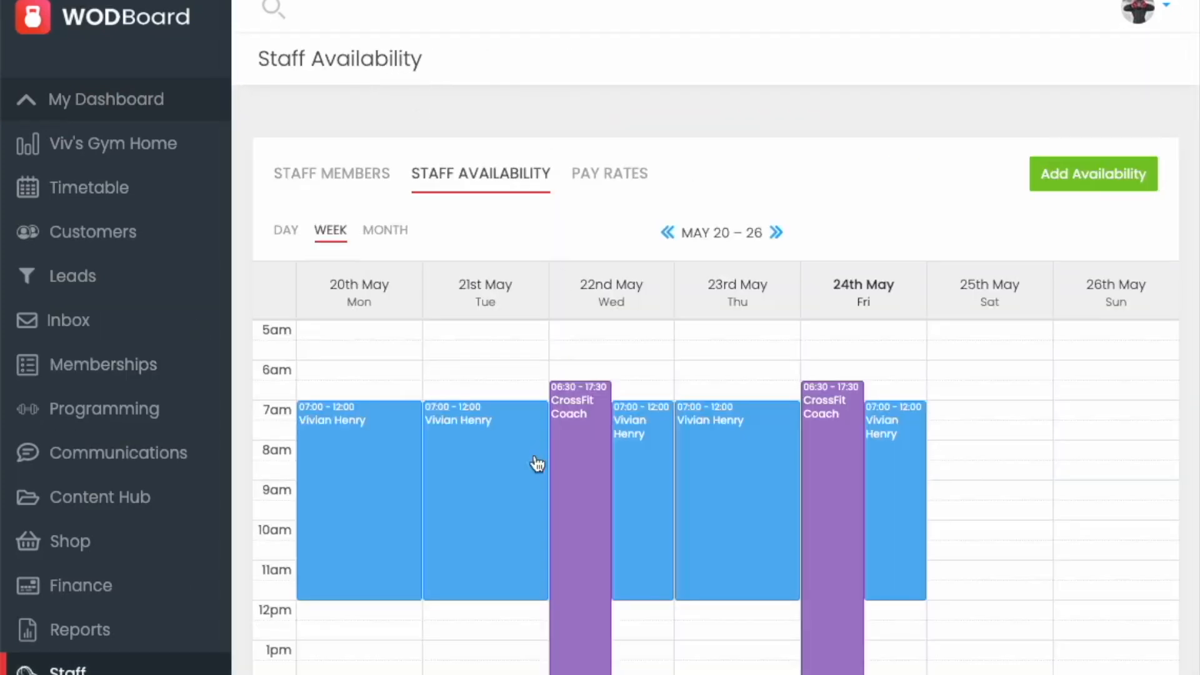
click(457, 476)
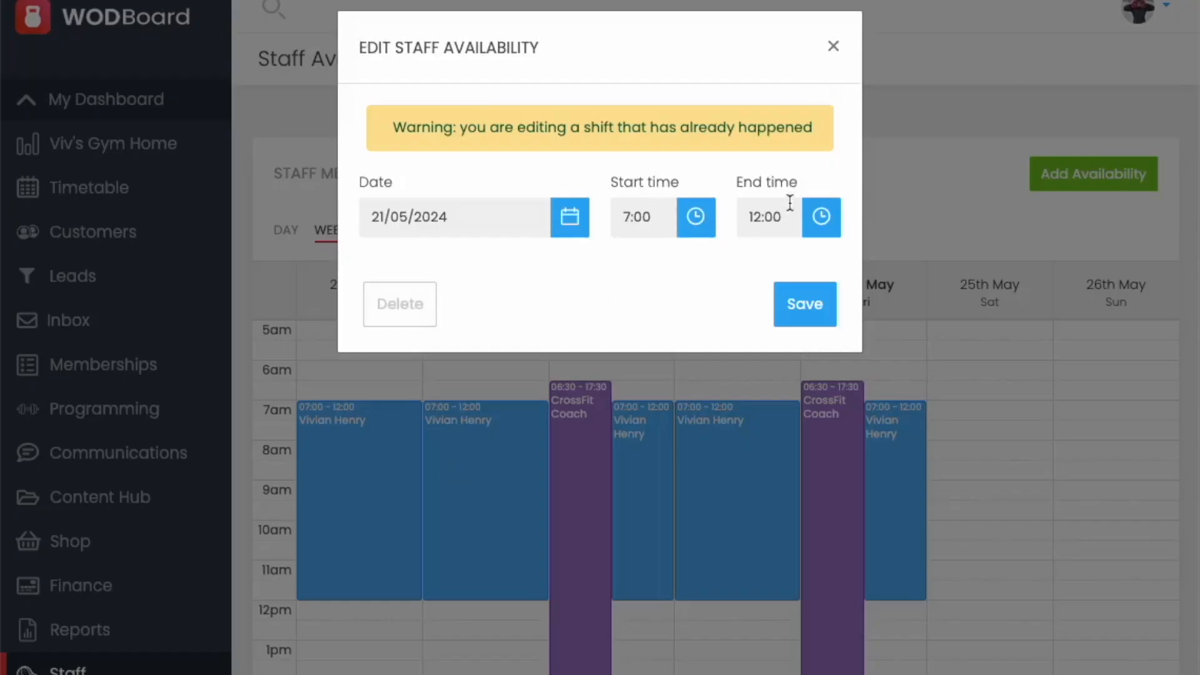
click(833, 47)
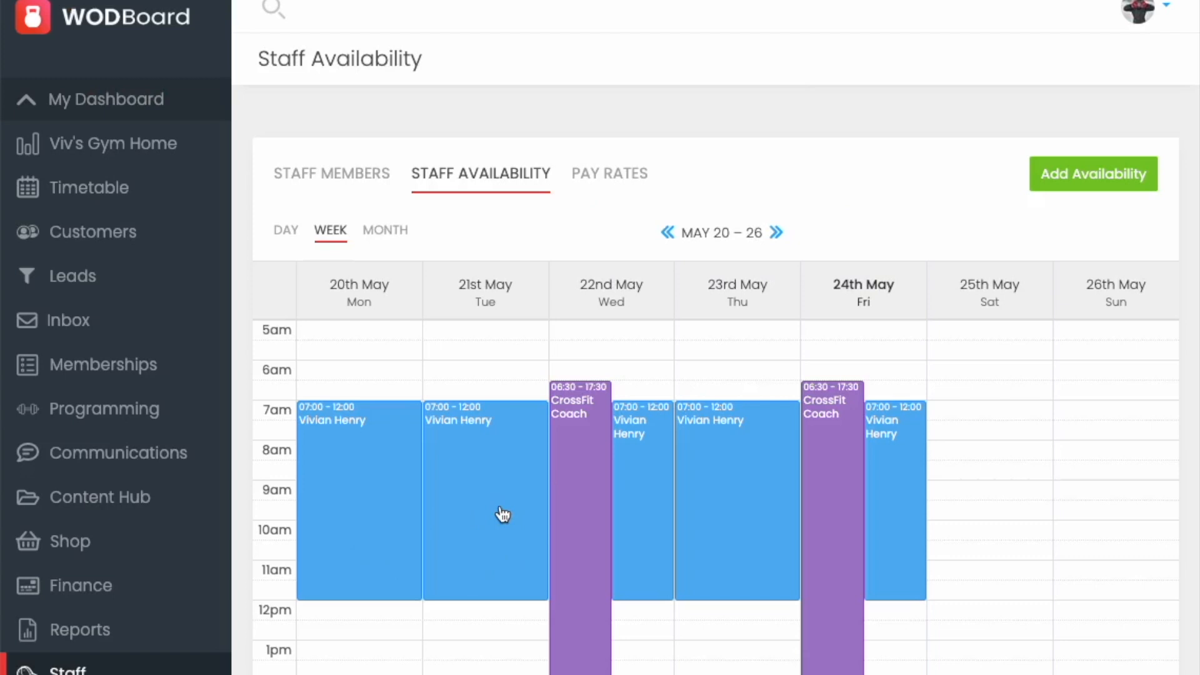
- Return to the admin staff member's profile and review its services, availability and Google Calendar connection
click(67, 671)
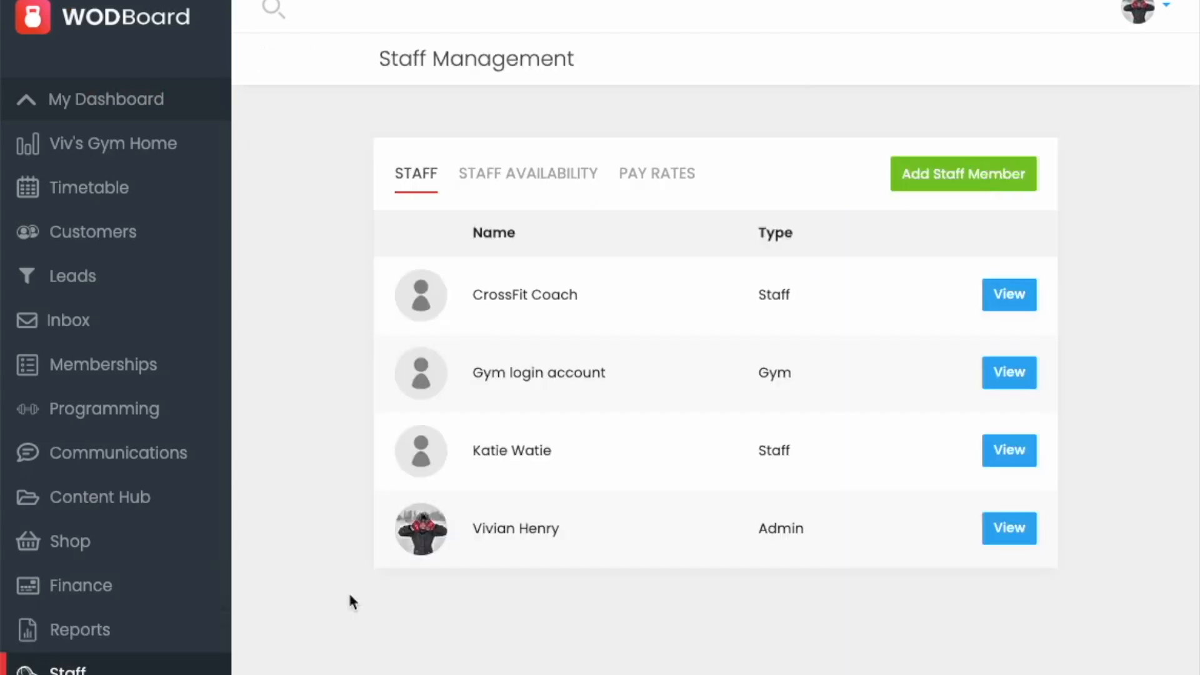
click(1010, 533)
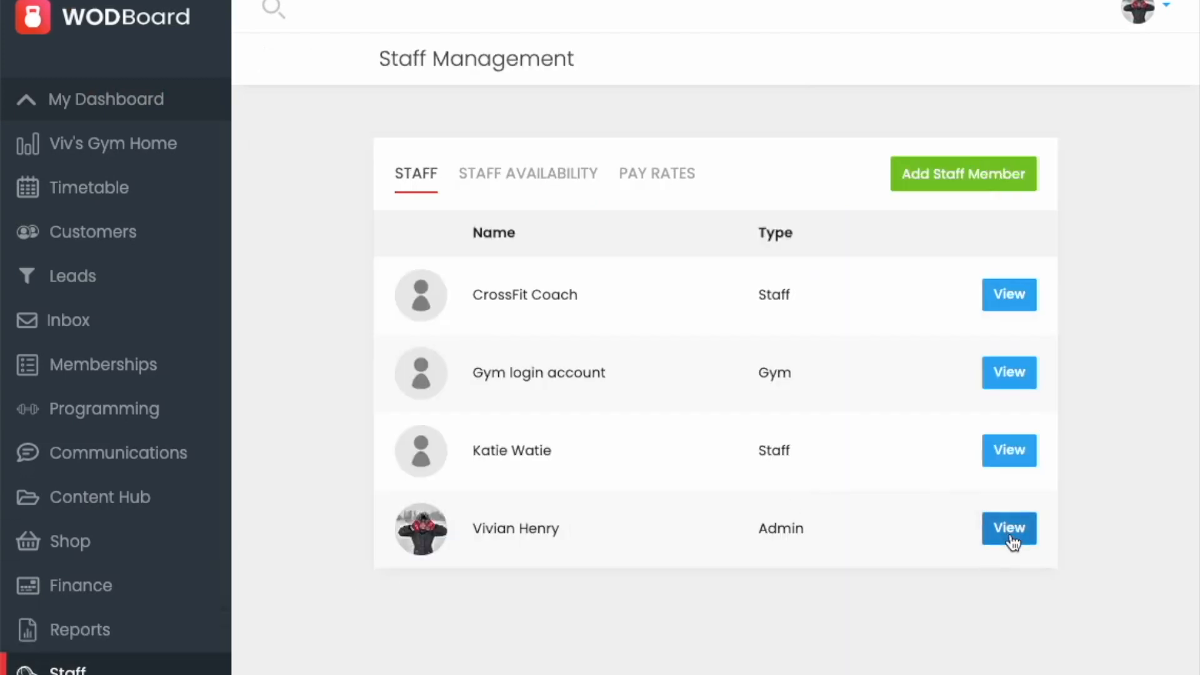
scroll(855, 488, down, 1)
scroll(855, 489, down, 2)
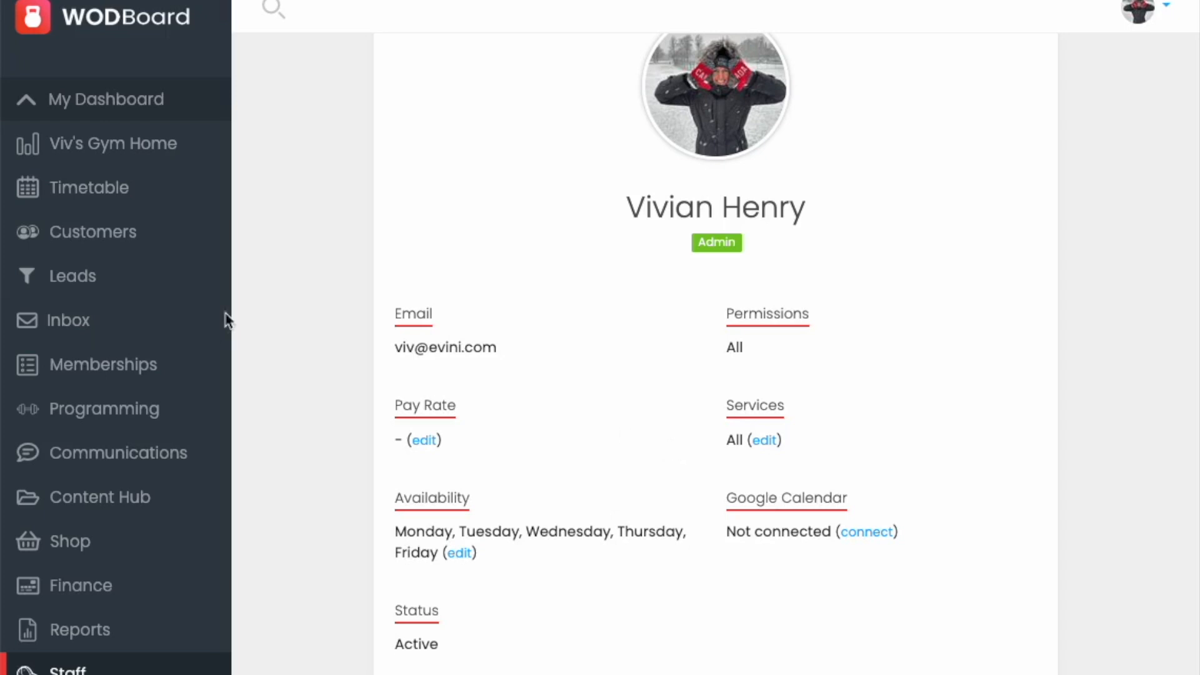
- Open the PT 5 Pack pass for editing and select Personal Training as the service it covers
click(105, 379)
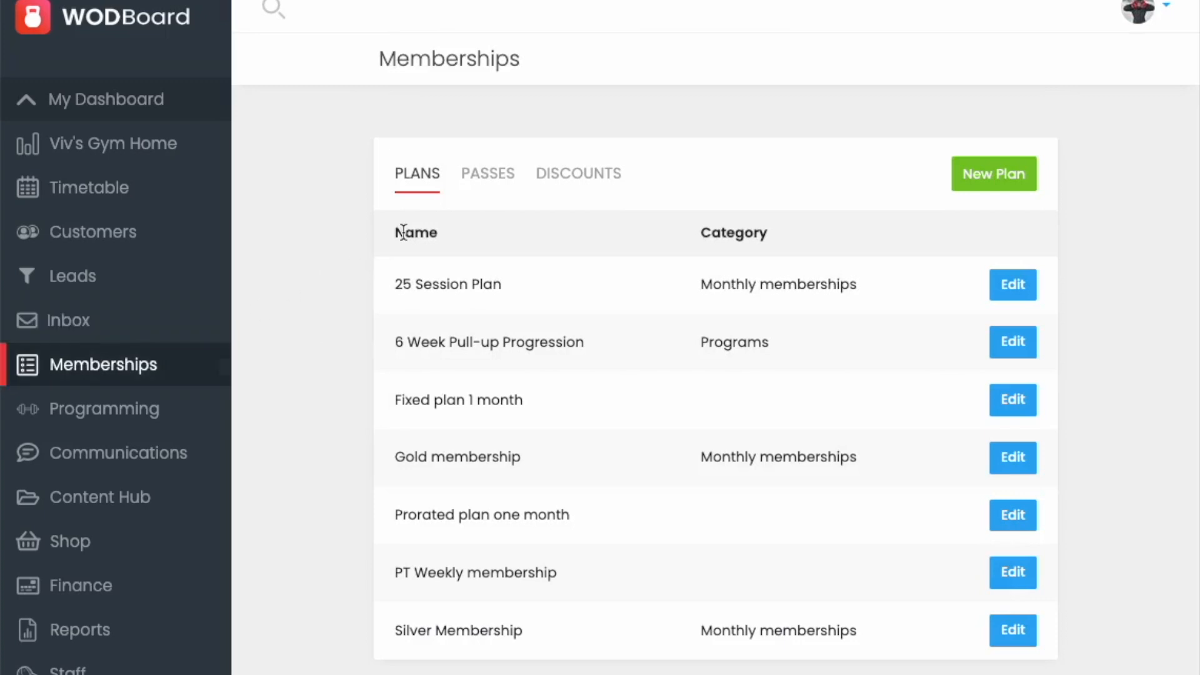
click(487, 186)
scroll(394, 512, down, 1)
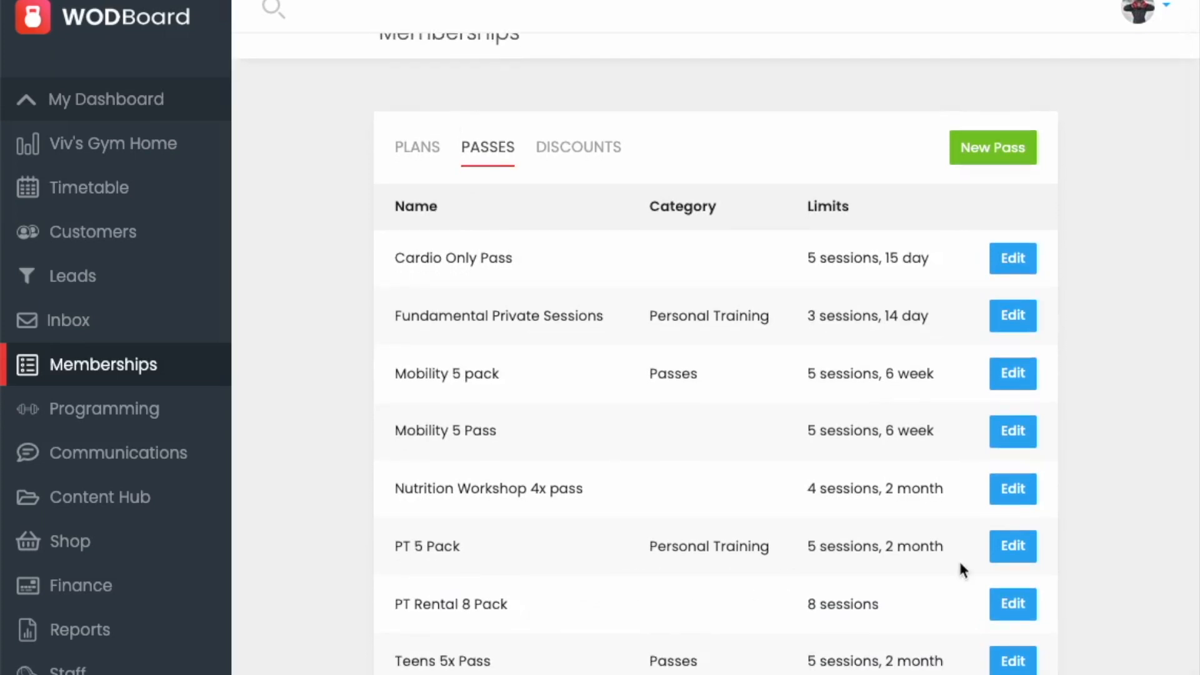
click(1012, 550)
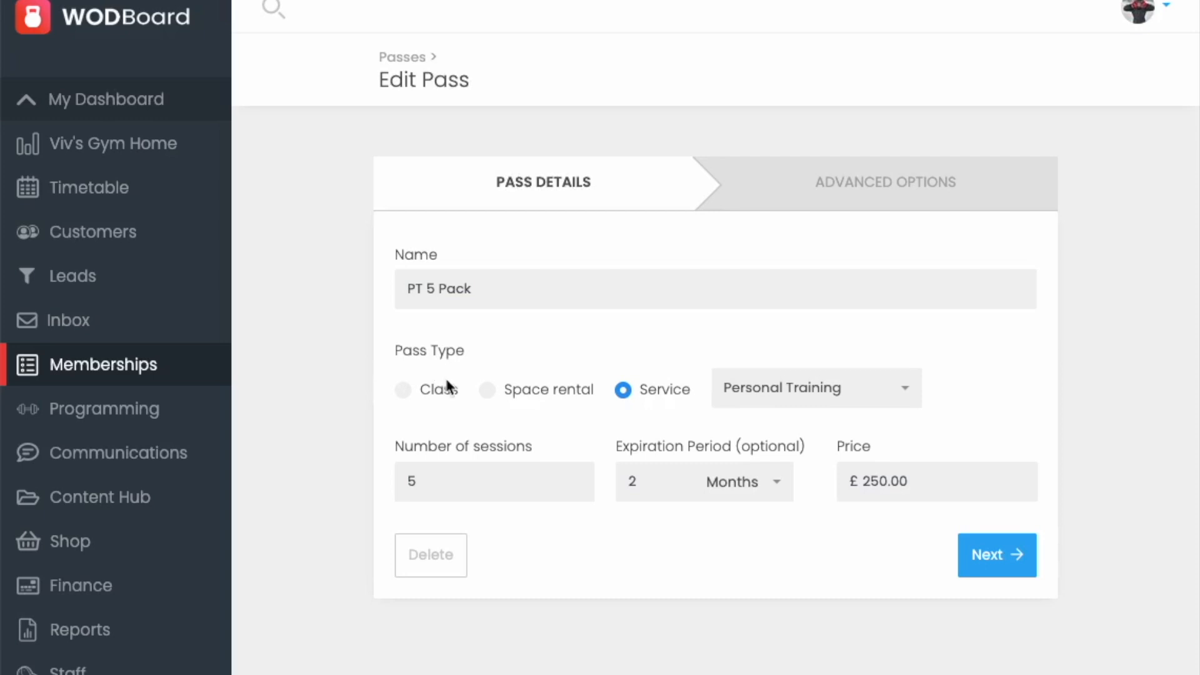
click(776, 404)
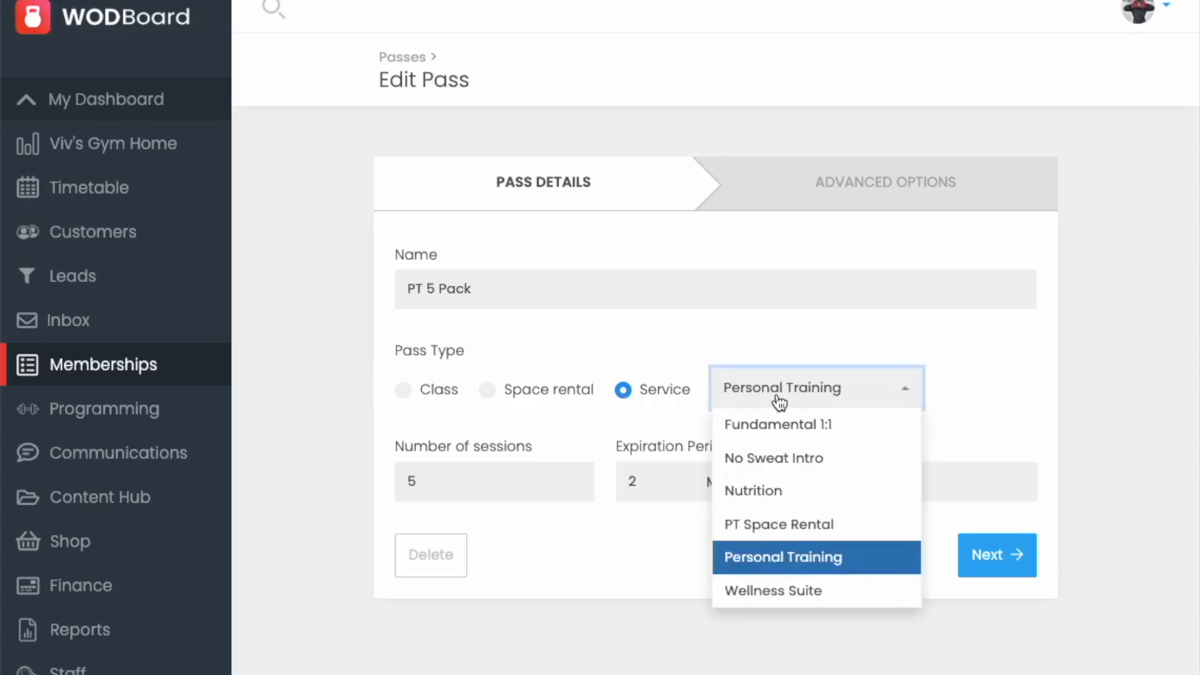
click(811, 554)
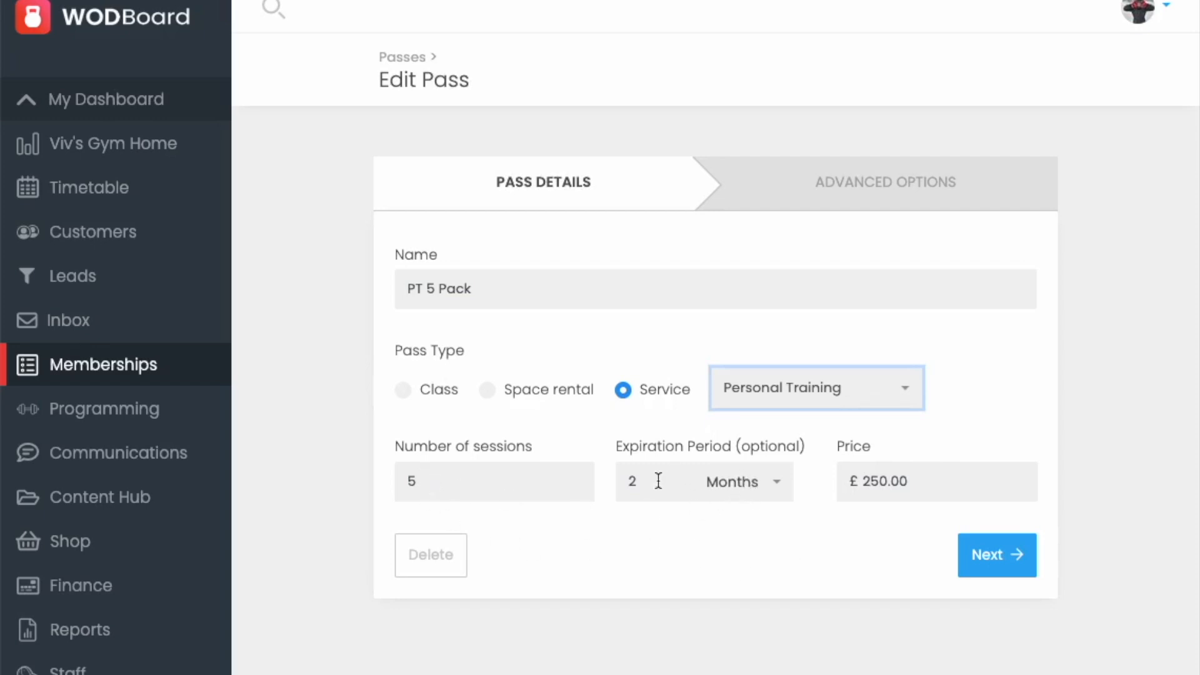
- Review the auto-purchase and category choices in the PT 5 Pack's advanced options without changing them, and save the pass
click(993, 569)
scroll(939, 433, down, 1)
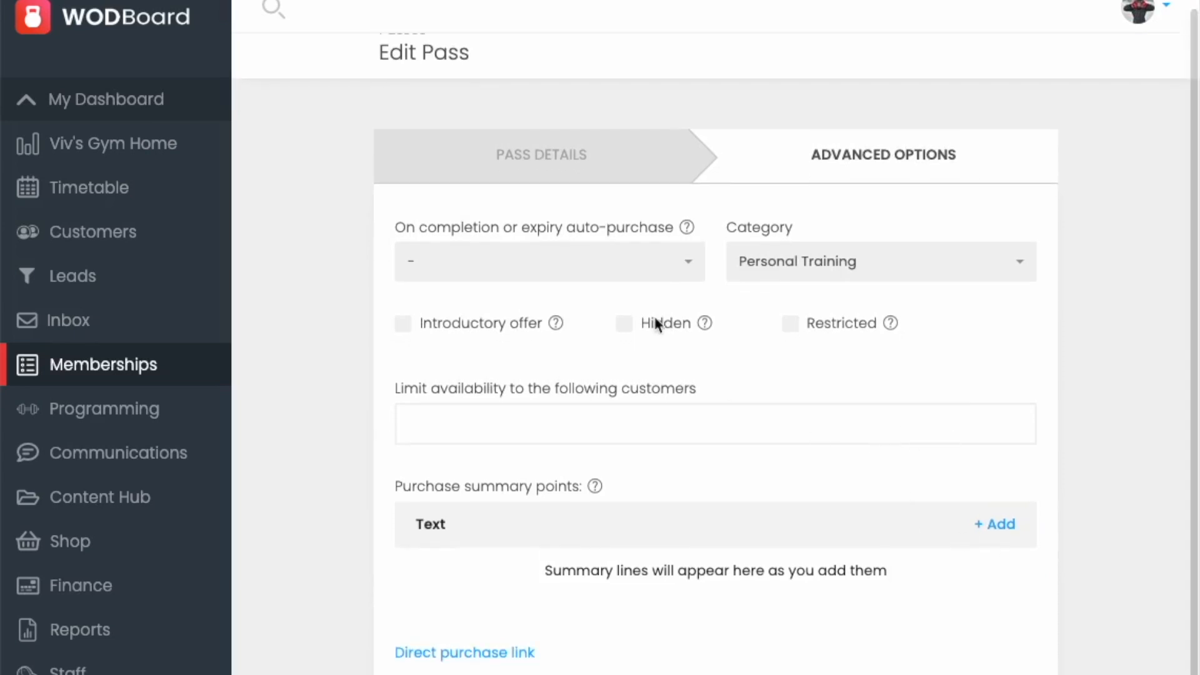
click(643, 269)
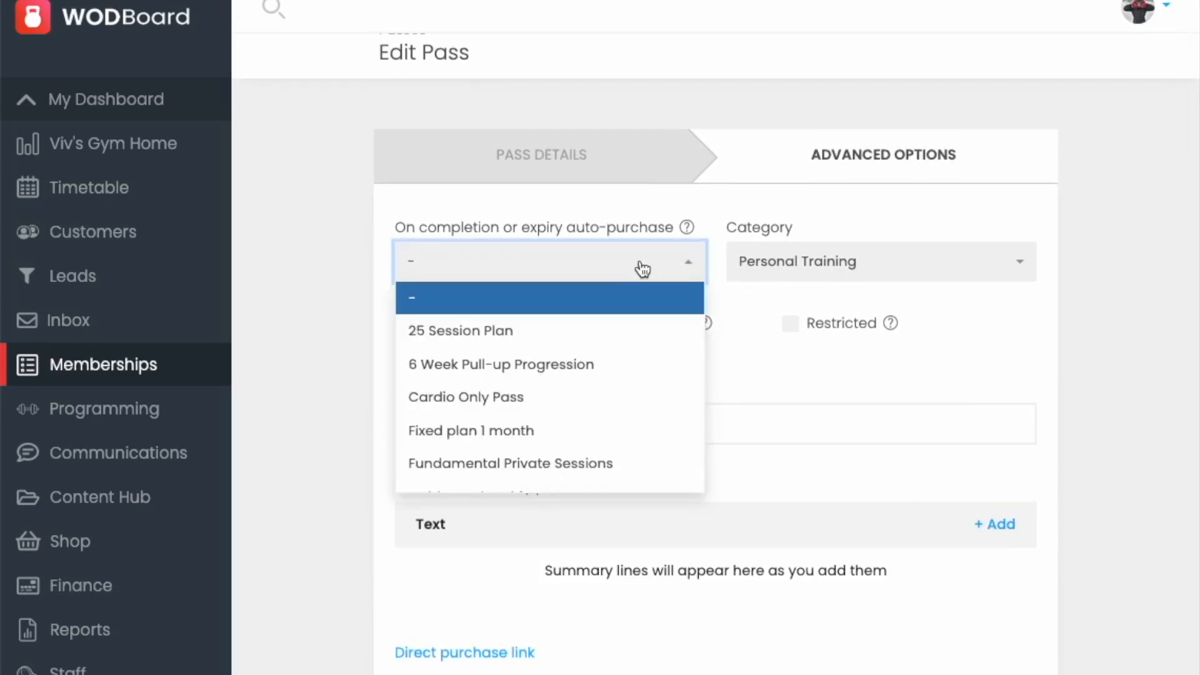
scroll(557, 426, down, 2)
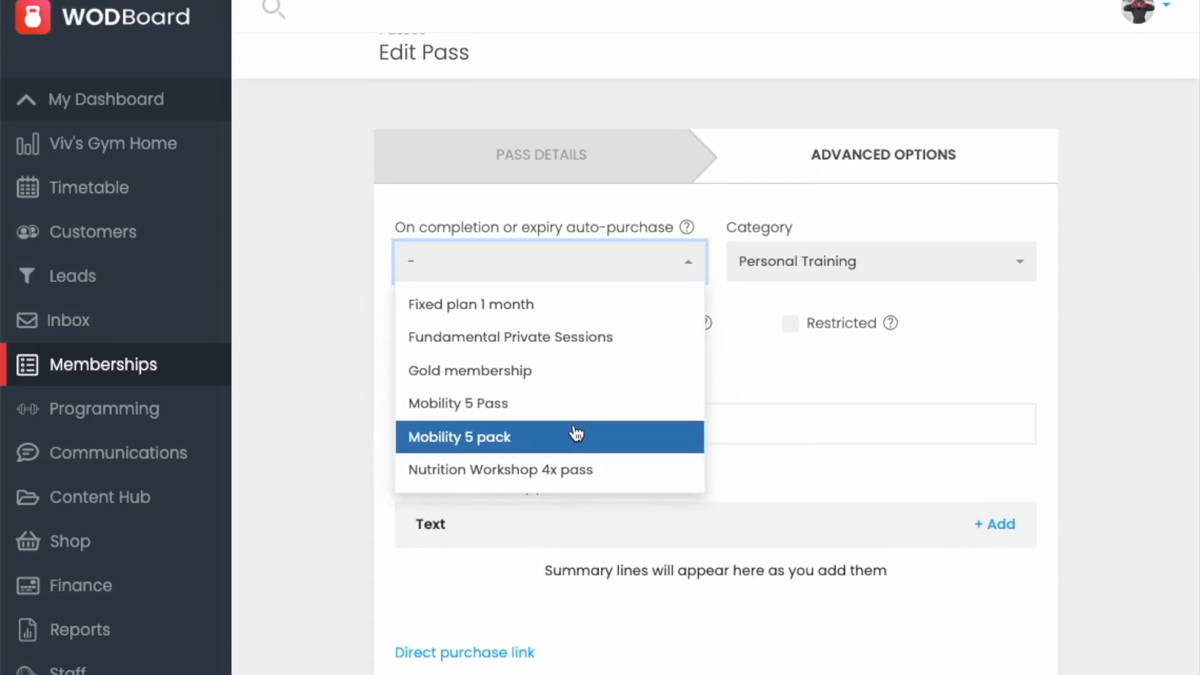
scroll(575, 434, down, 3)
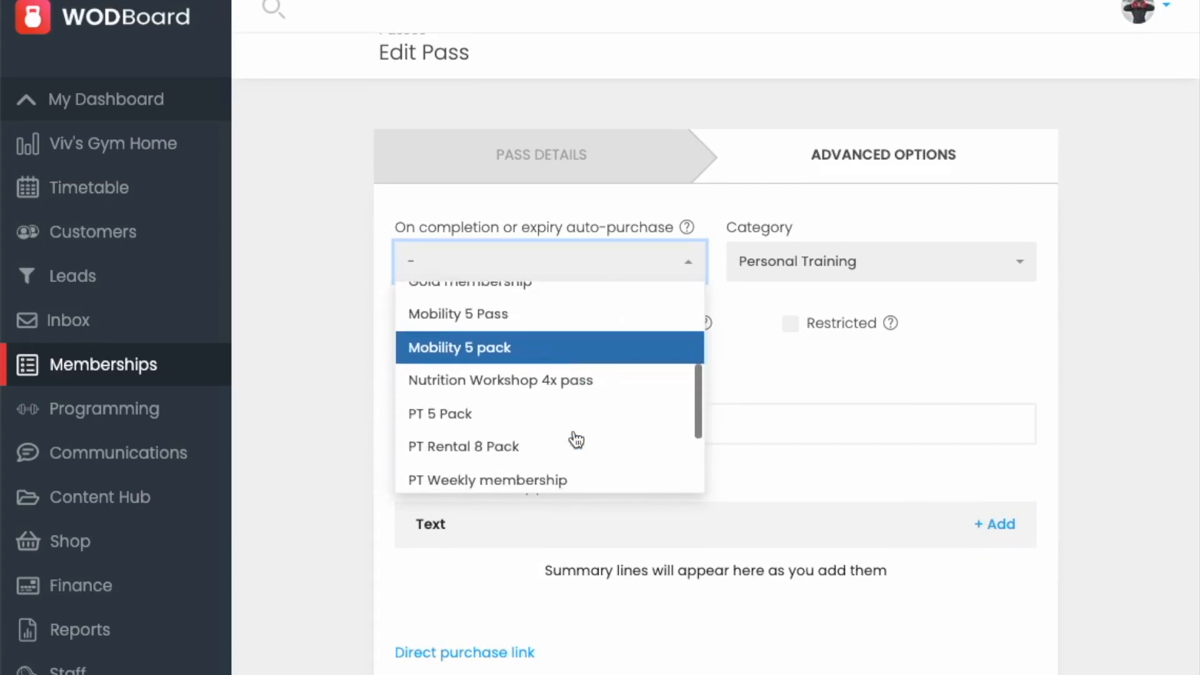
click(760, 357)
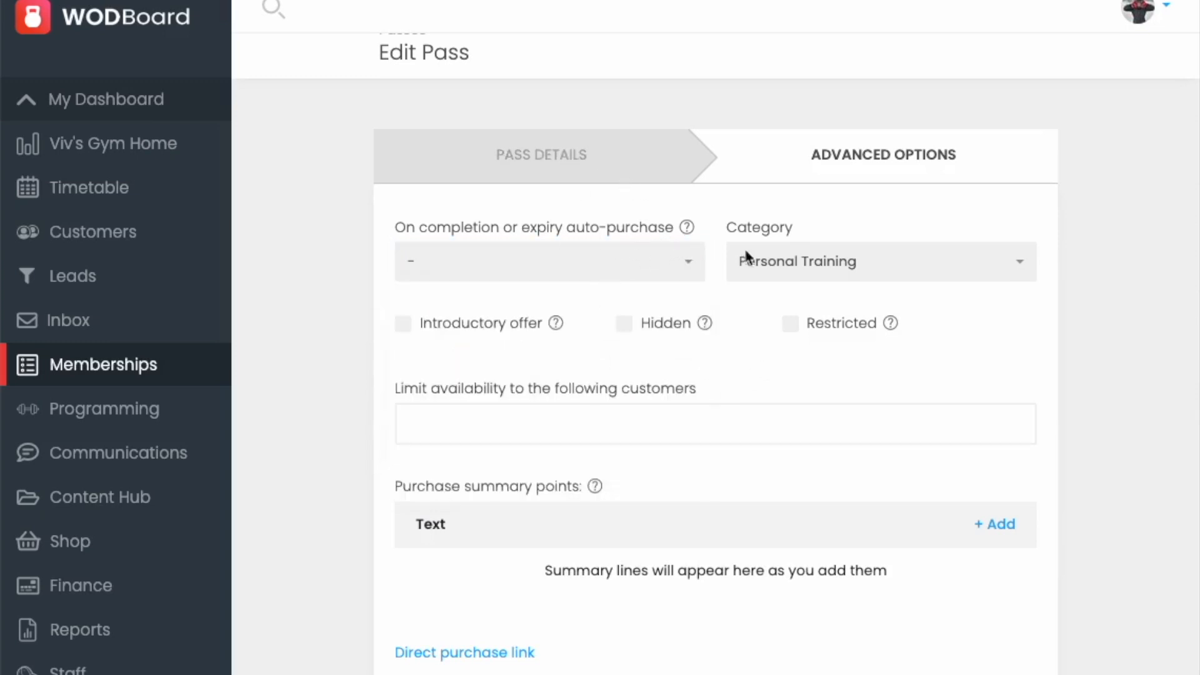
click(895, 268)
click(936, 207)
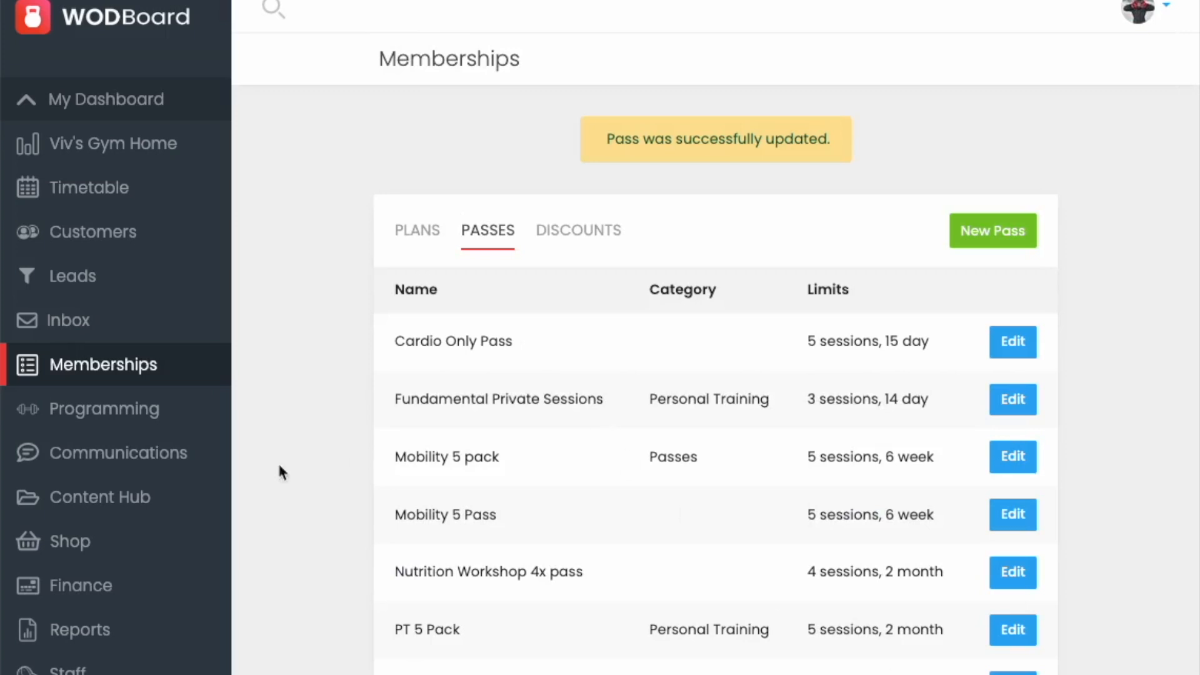
- In the Links & Code settings, generate an appointment booking link for the specific service Personal Training with a specific coach
scroll(250, 477, down, 2)
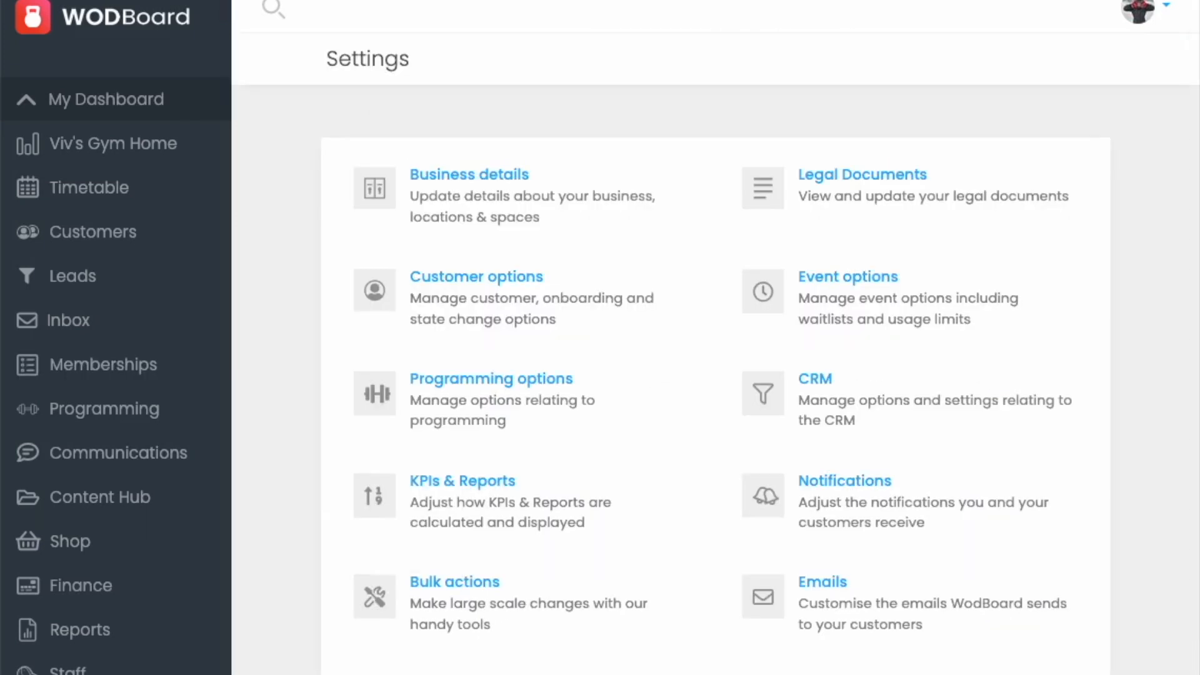
scroll(528, 447, down, 3)
click(560, 490)
click(642, 316)
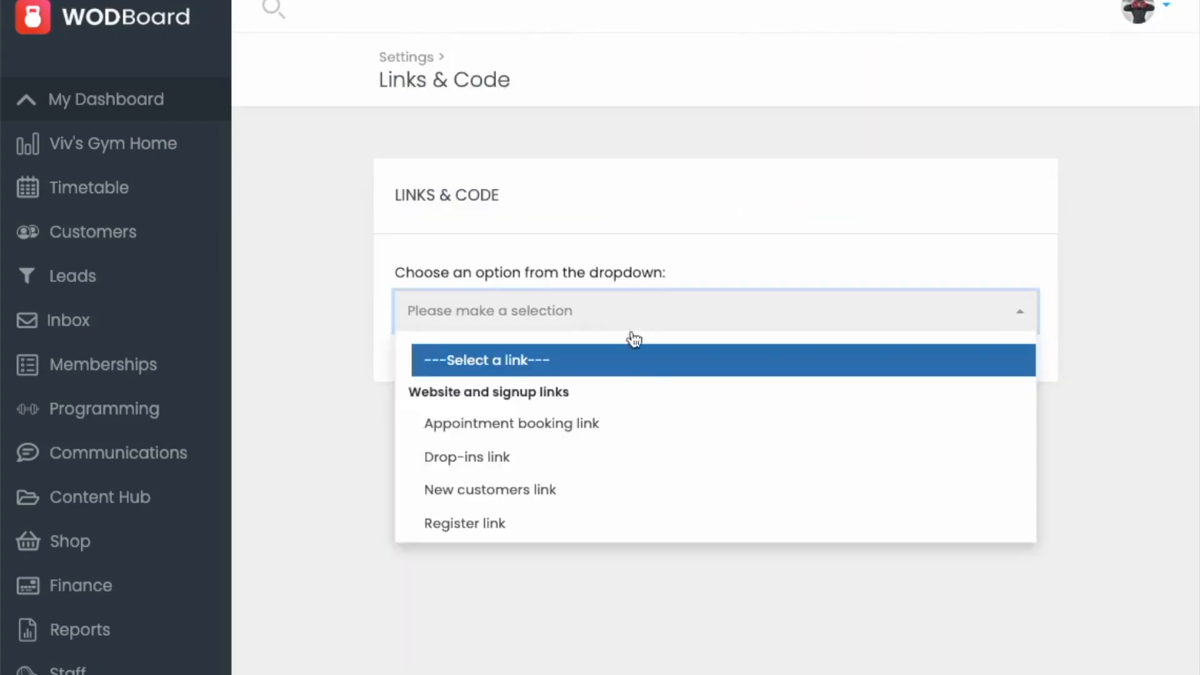
click(669, 425)
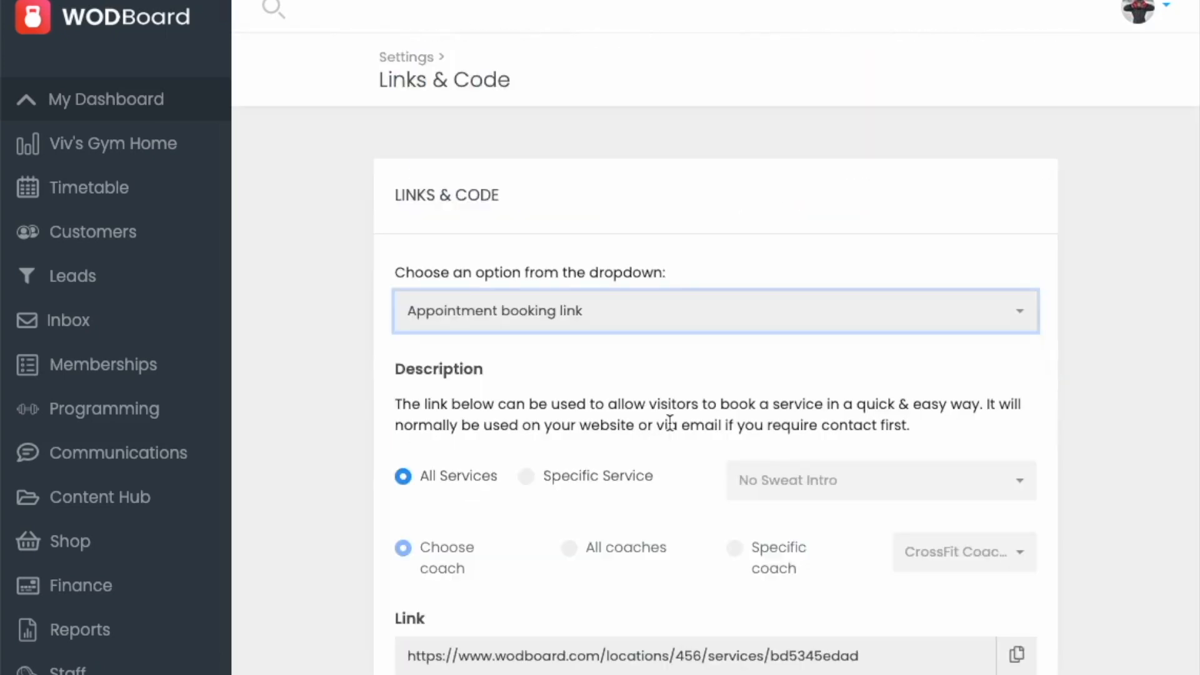
click(594, 475)
click(868, 488)
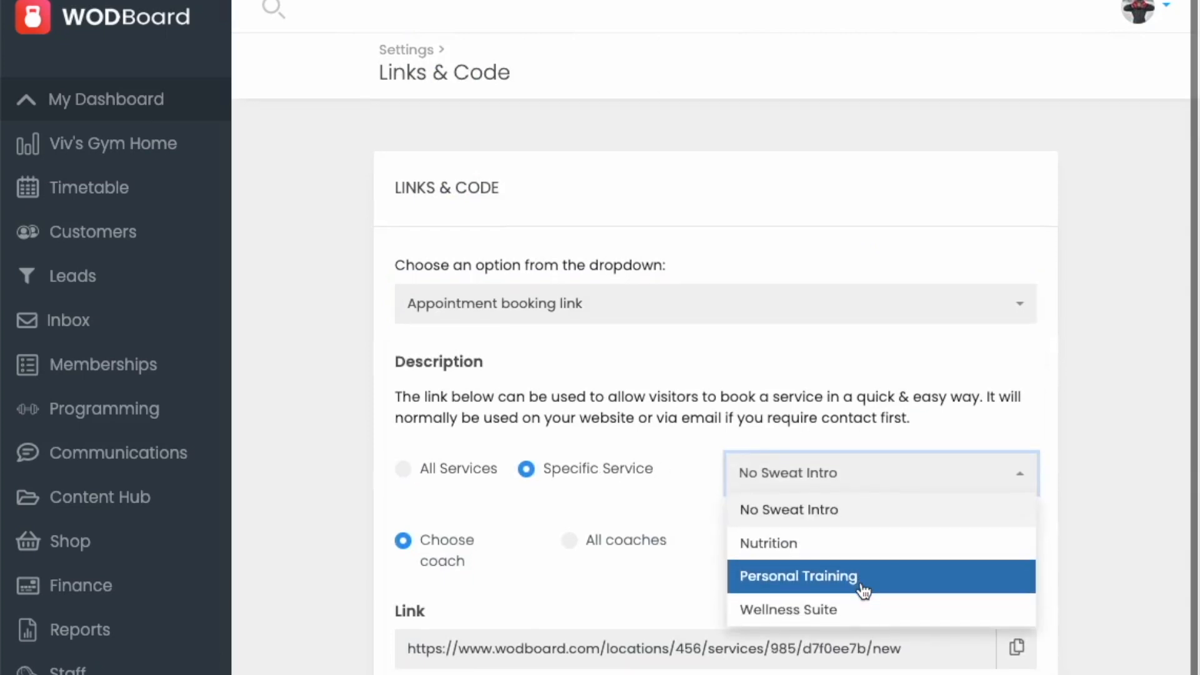
click(857, 584)
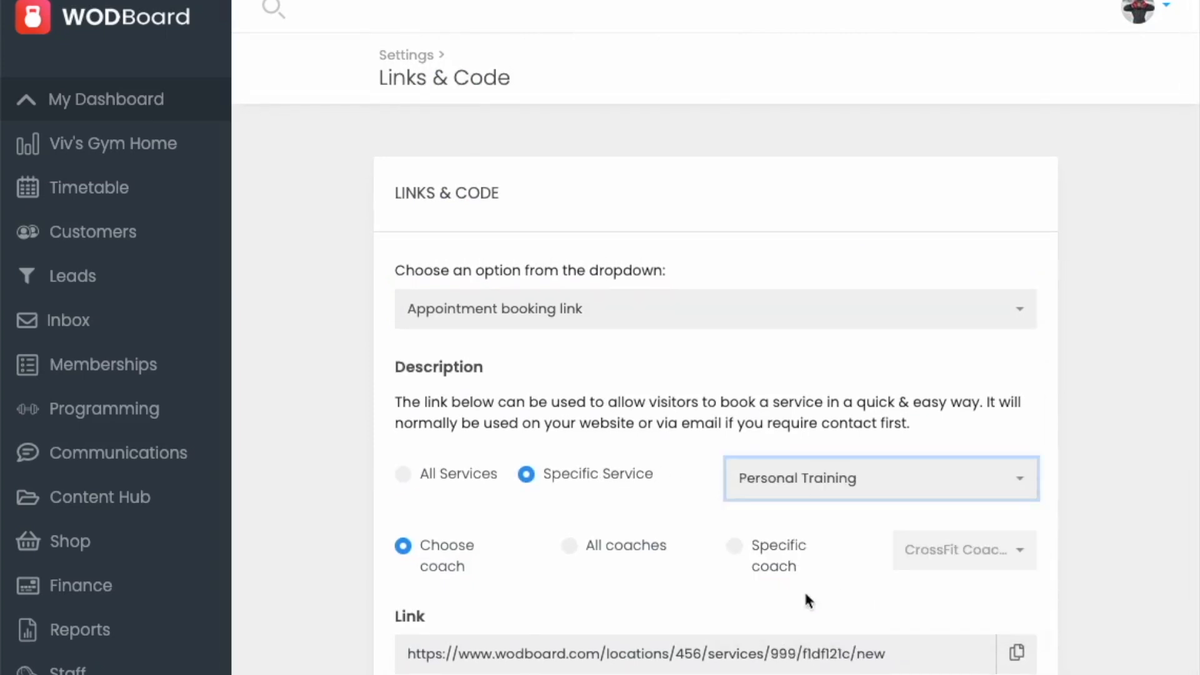
click(736, 548)
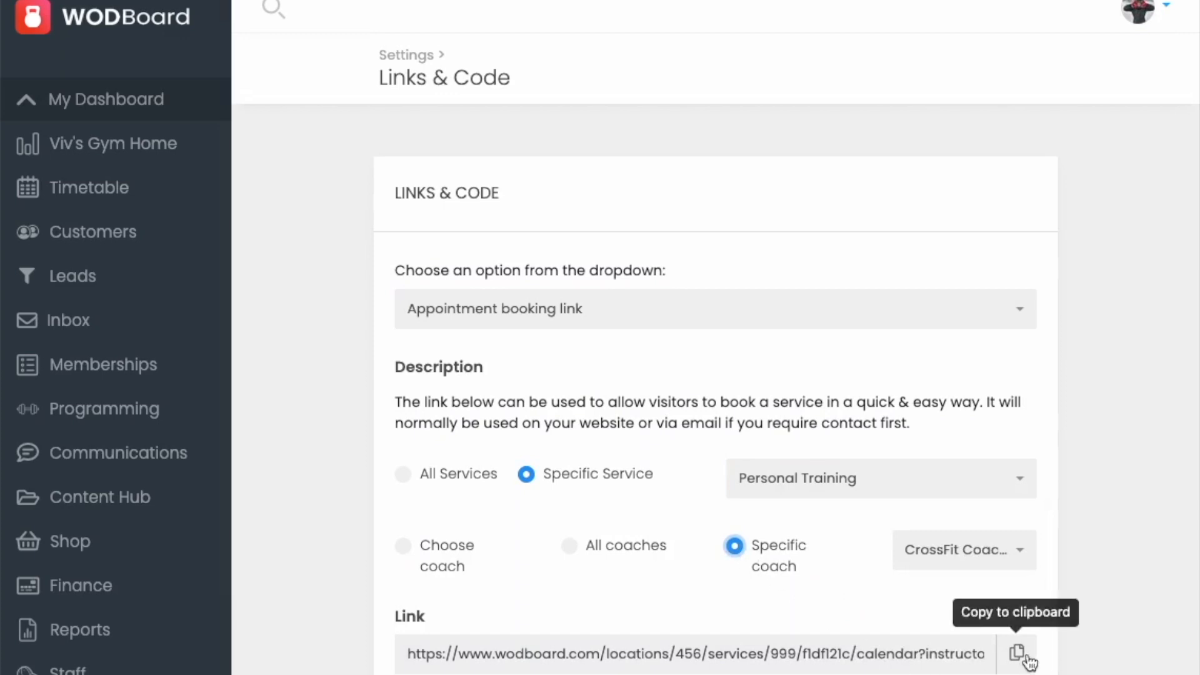
- Generate a new customers link for adult signup with PT 5 Pack as the pre-selected product
click(693, 305)
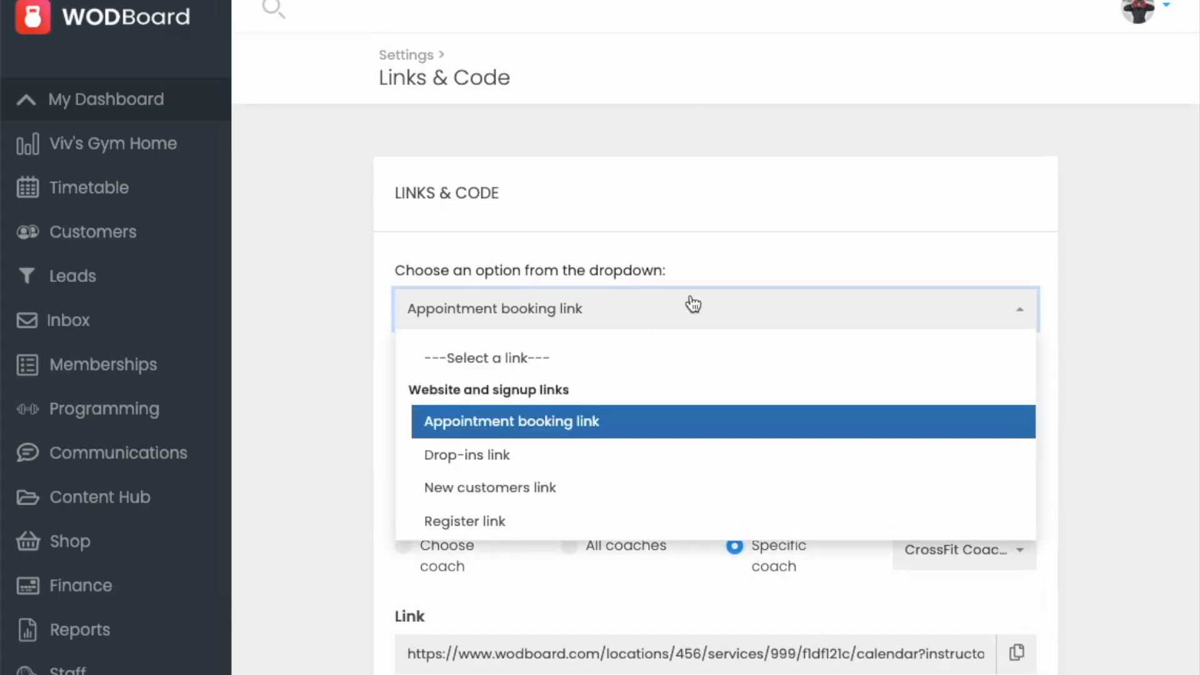
scroll(694, 441, down, 2)
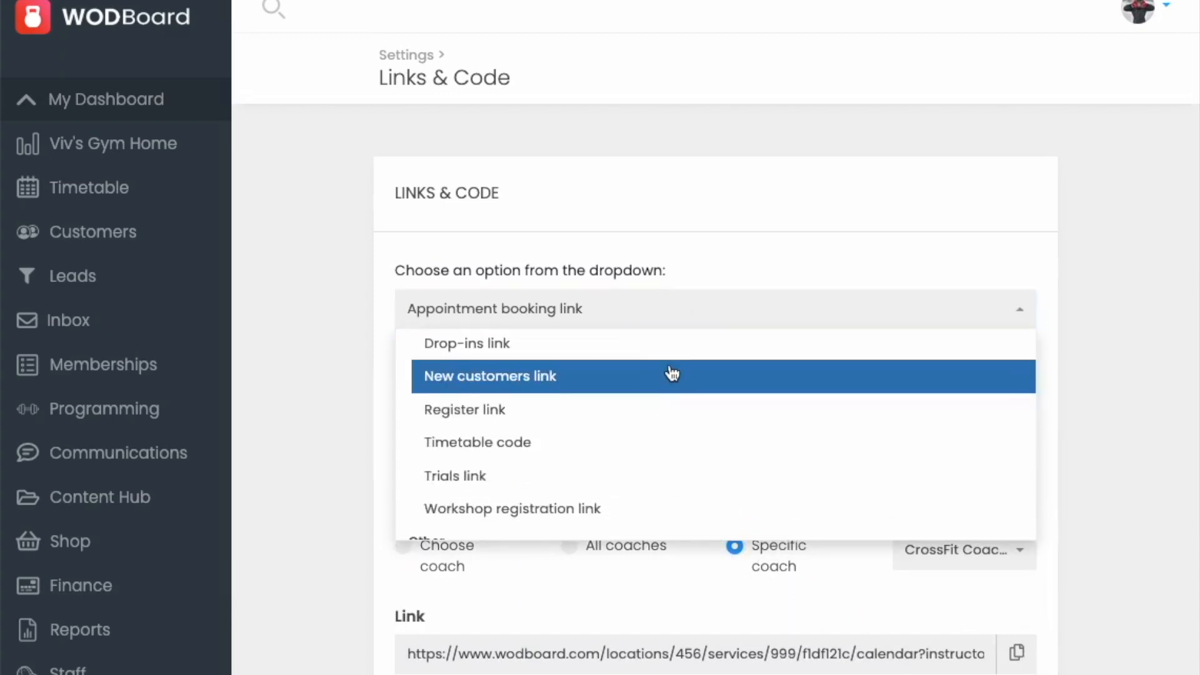
click(596, 373)
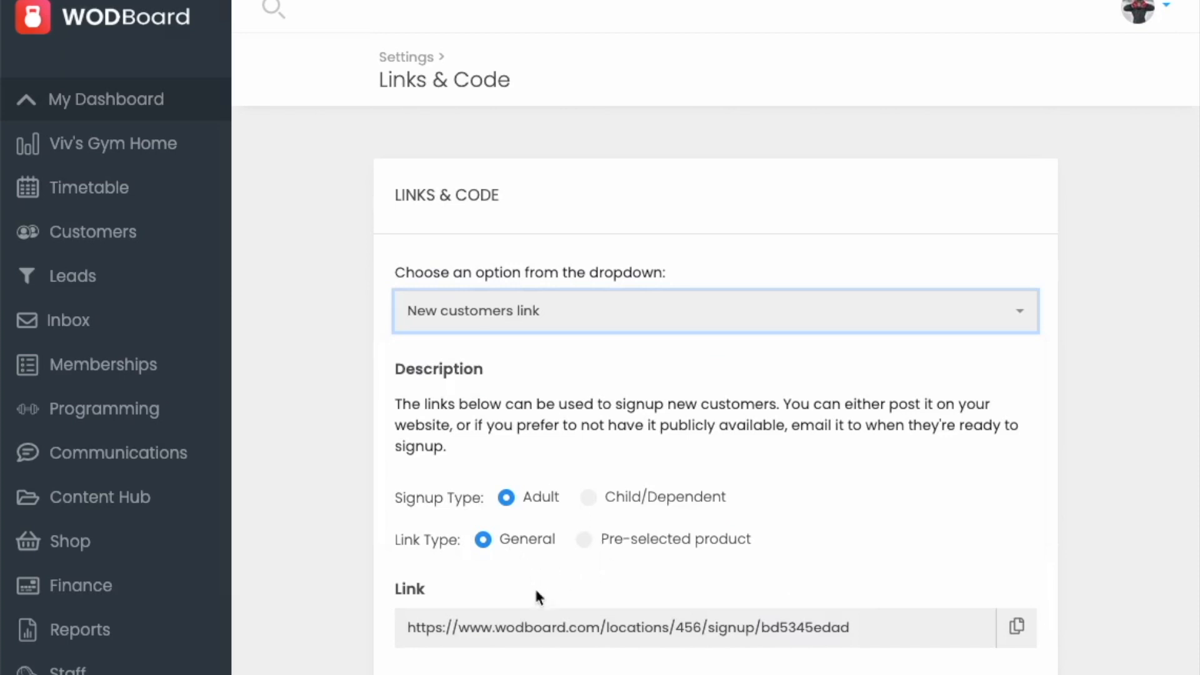
click(584, 538)
click(667, 629)
scroll(665, 565, down, 3)
scroll(666, 566, down, 1)
click(662, 517)
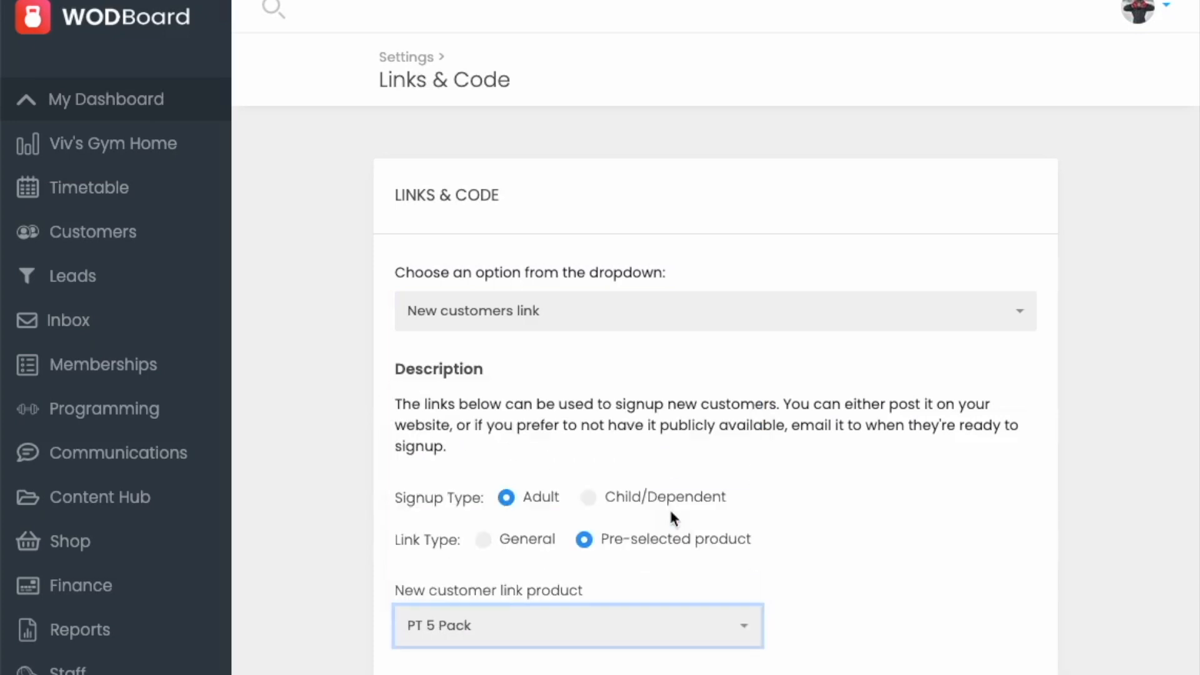
scroll(867, 535, down, 1)
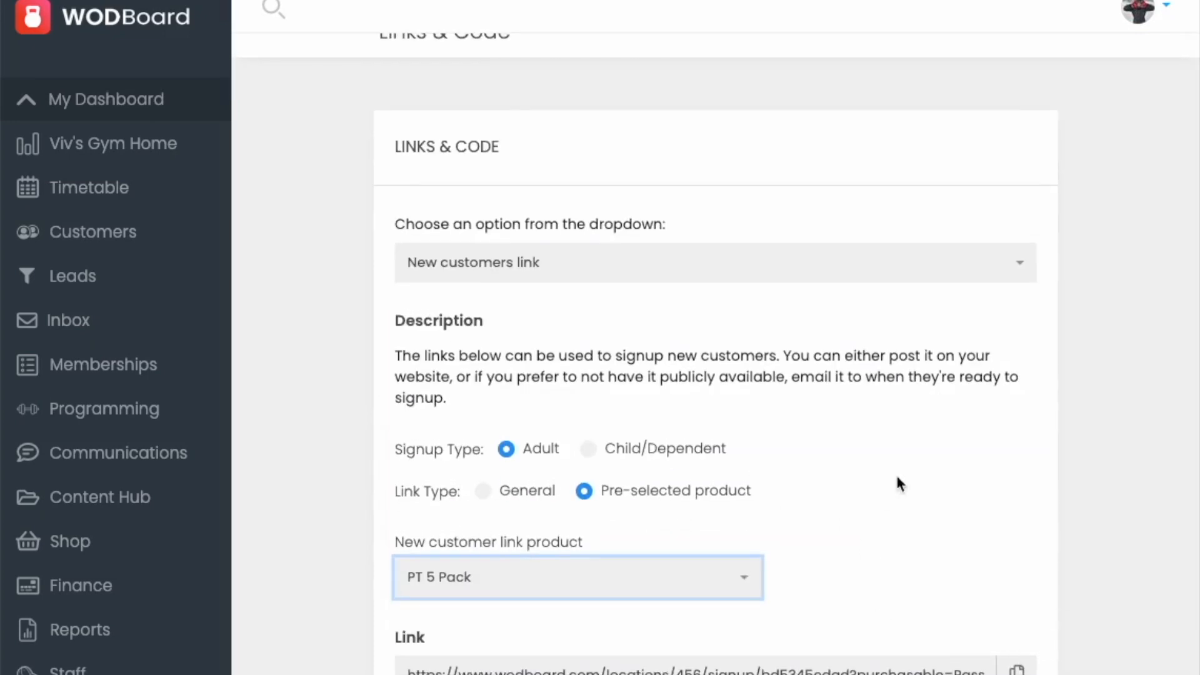